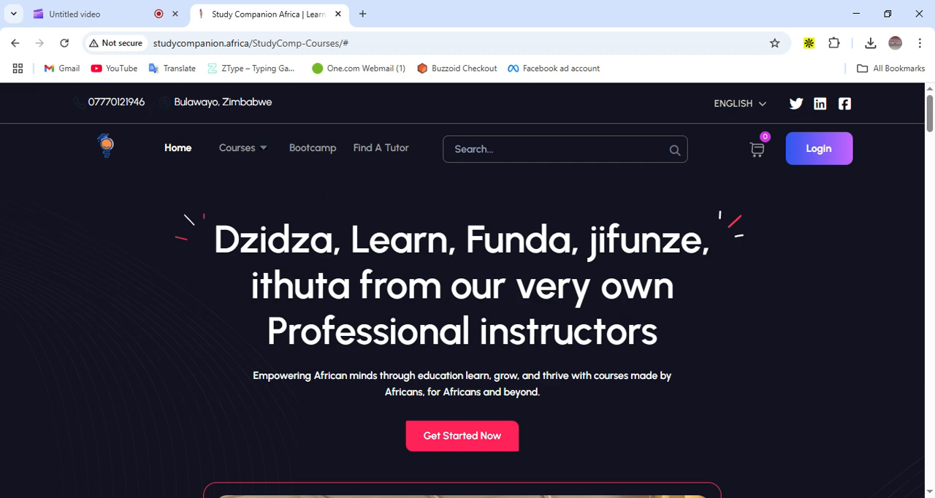
Browse the homepage's course categories and online courses sections, then return to the top
scroll(467, 293, "down", 1)
scroll(468, 293, "down", 3)
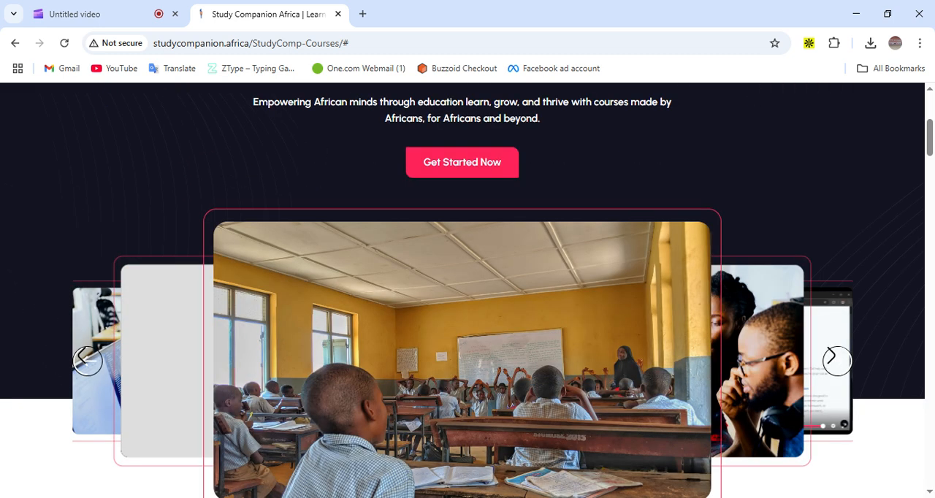
scroll(509, 249, "down", 6)
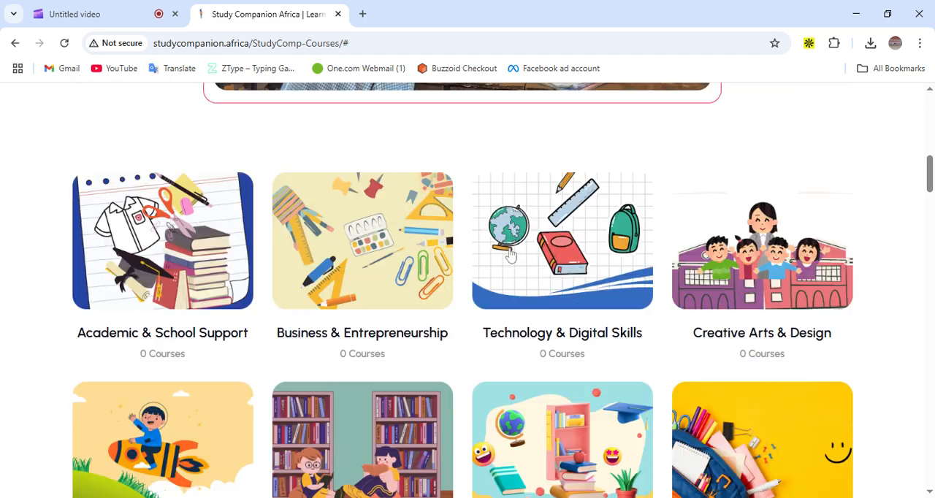
scroll(510, 253, "down", 2)
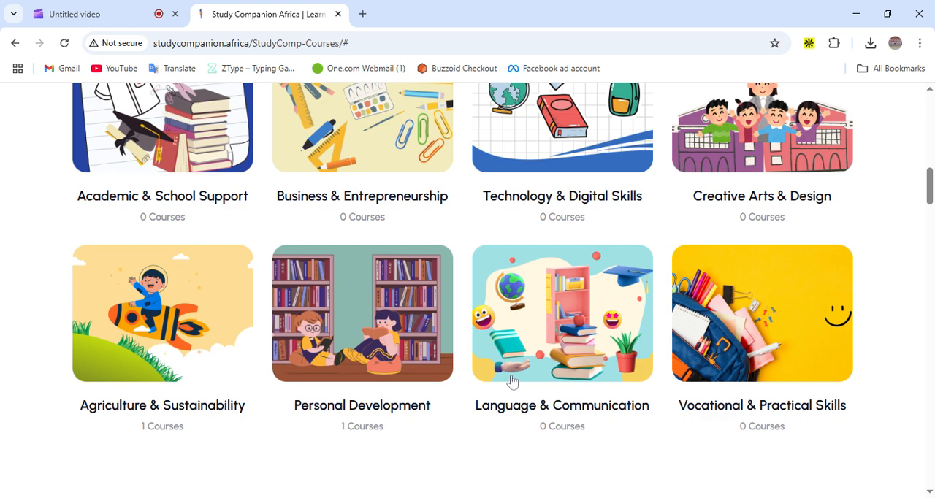
scroll(513, 383, "down", 4)
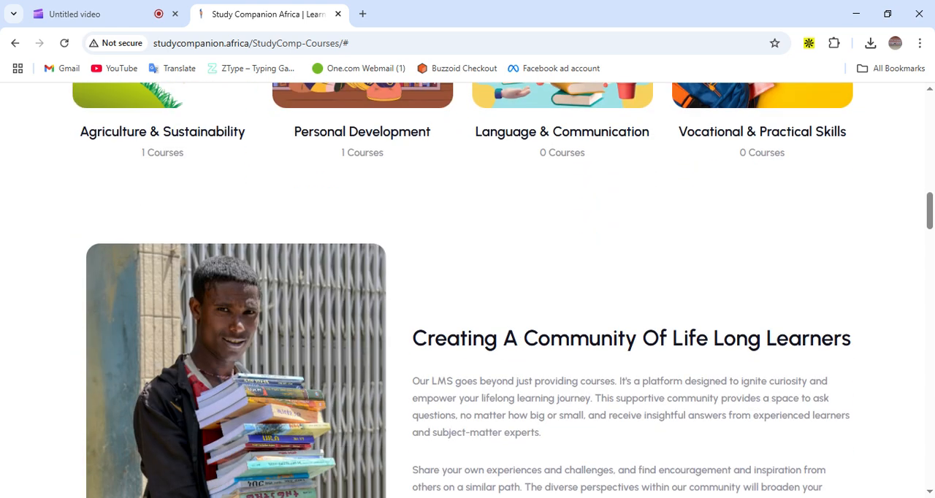
scroll(513, 384, "down", 9)
scroll(514, 377, "up", 4)
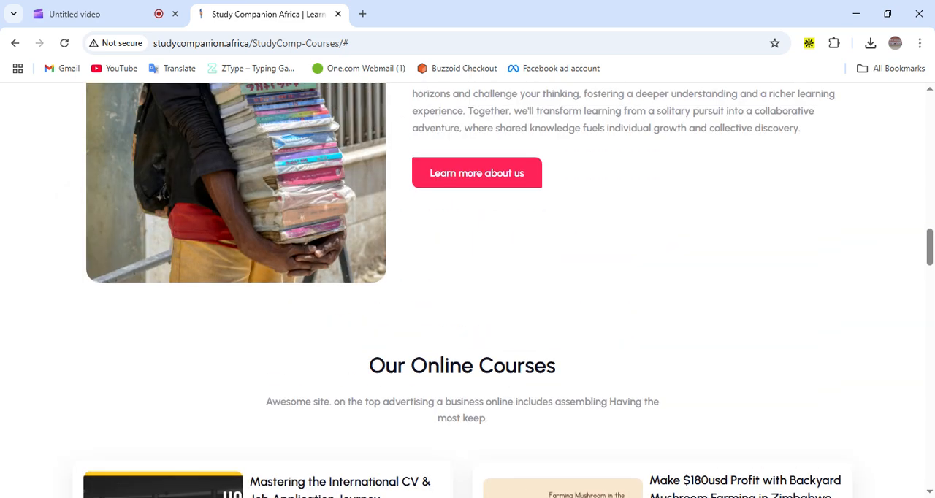
scroll(513, 377, "down", 3)
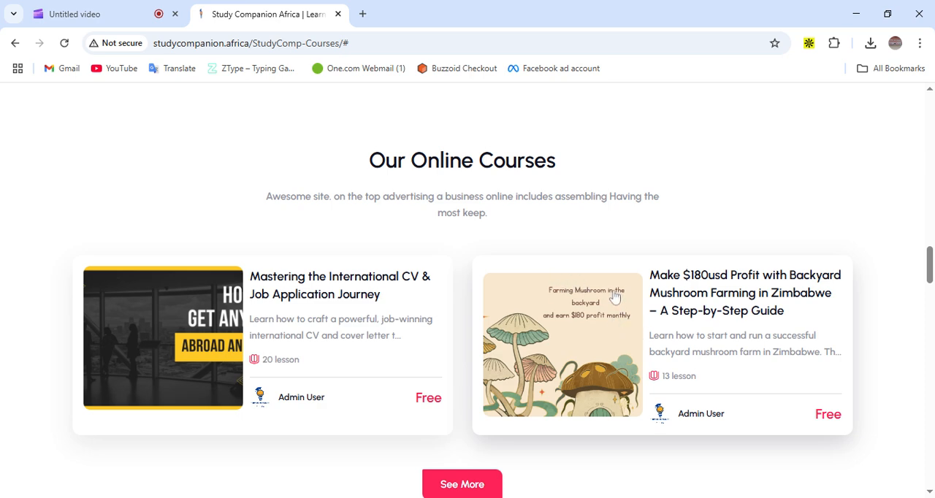
scroll(611, 297, "up", 2)
scroll(612, 297, "down", 1)
scroll(439, 344, "down", 2)
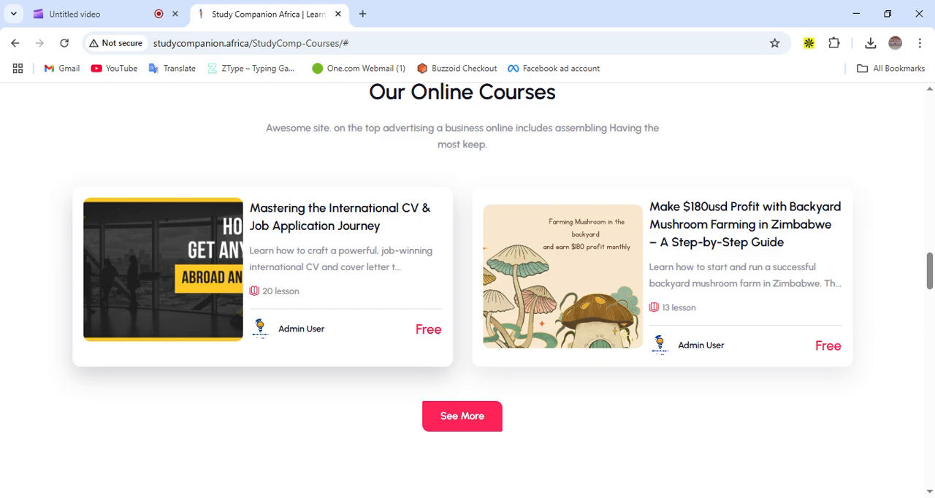
scroll(427, 249, "up", 4)
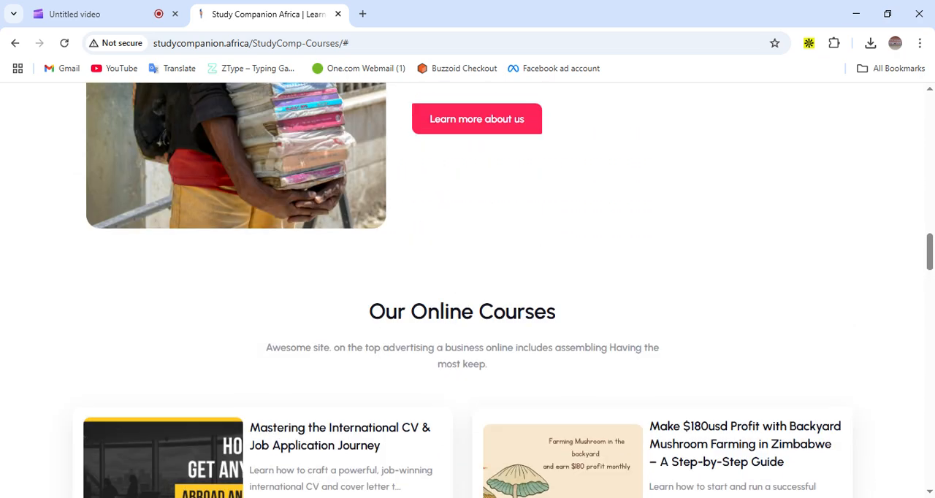
scroll(431, 245, "up", 10)
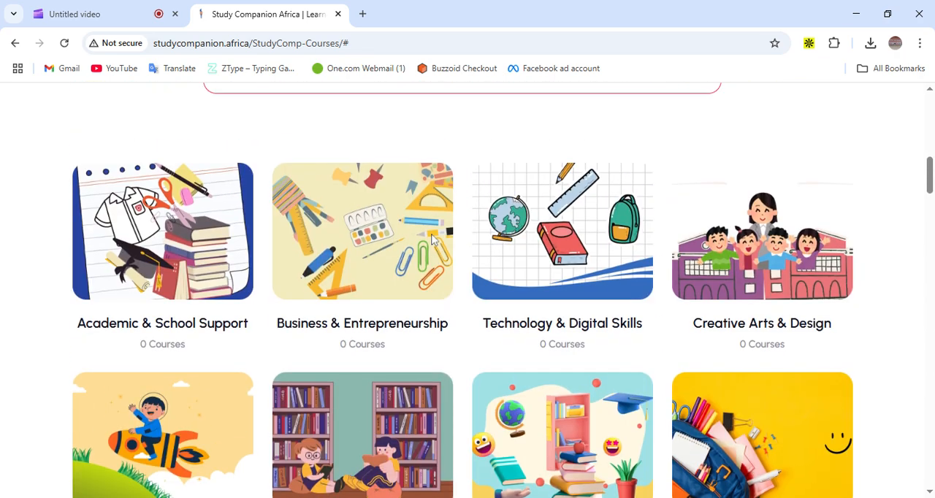
scroll(435, 241, "up", 7)
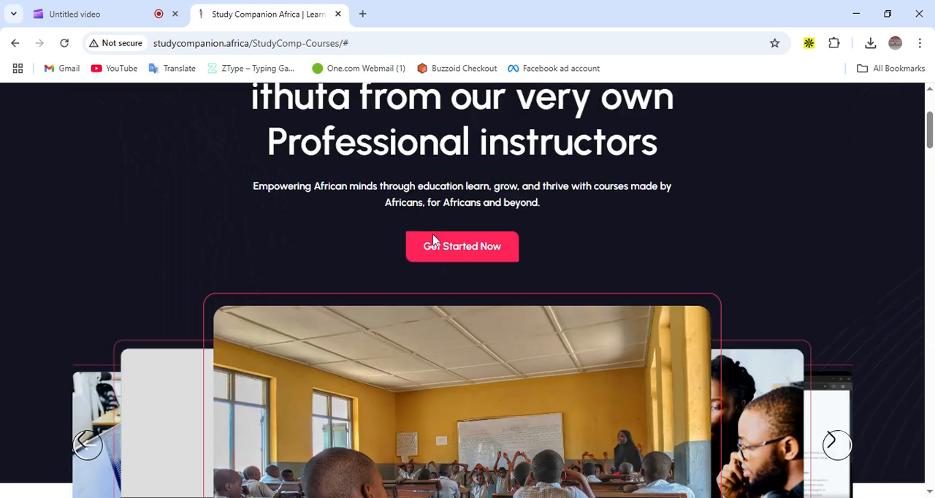
scroll(433, 240, "up", 2)
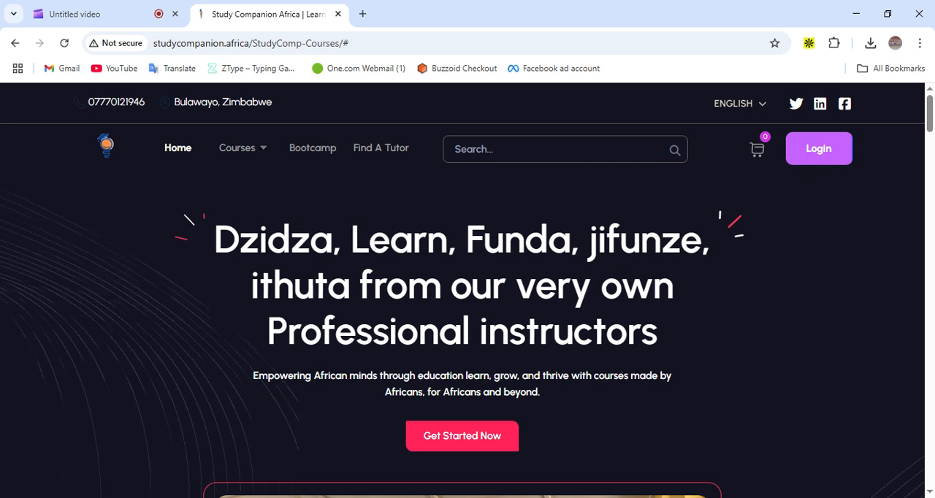
Open the login page and select the email field
left_click(818, 148)
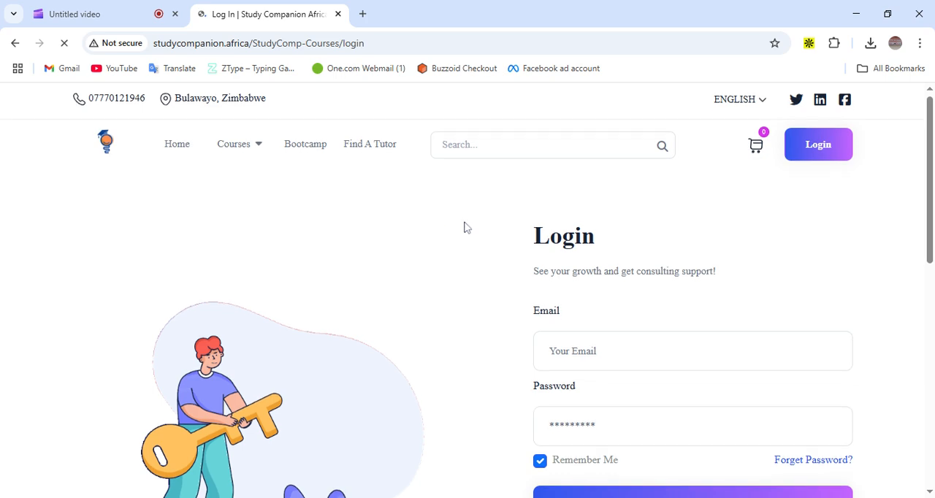
scroll(463, 227, "down", 3)
scroll(464, 227, "down", 5)
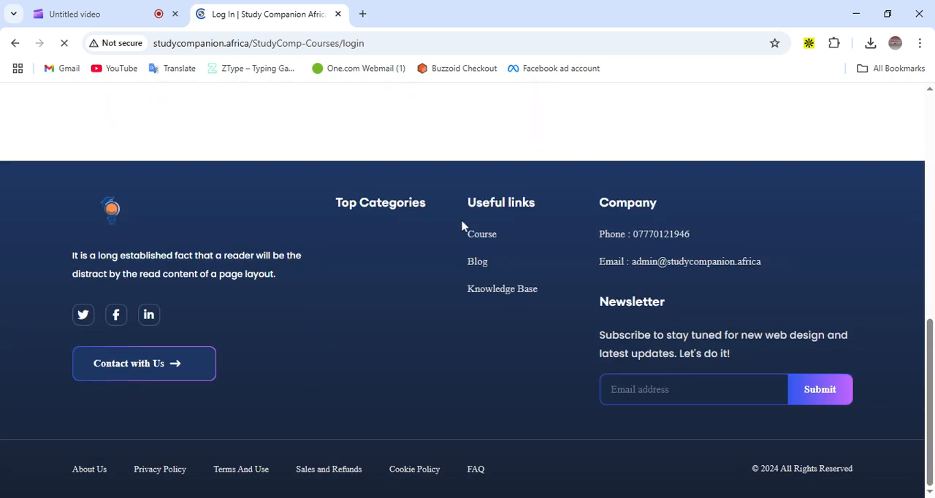
scroll(461, 225, "up", 3)
scroll(462, 225, "up", 3)
scroll(703, 209, "up", 1)
left_click(699, 277)
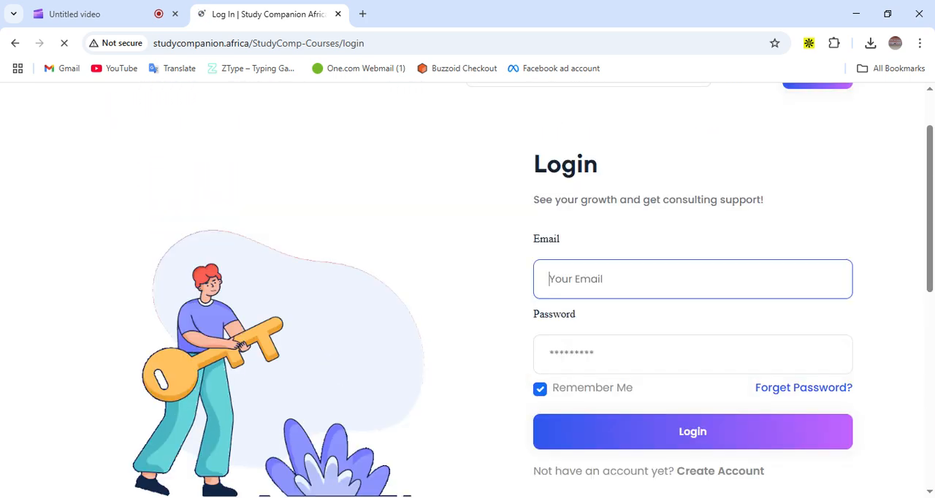
Enter the account password and log in to the admin panel
left_click(637, 320)
left_click(637, 354)
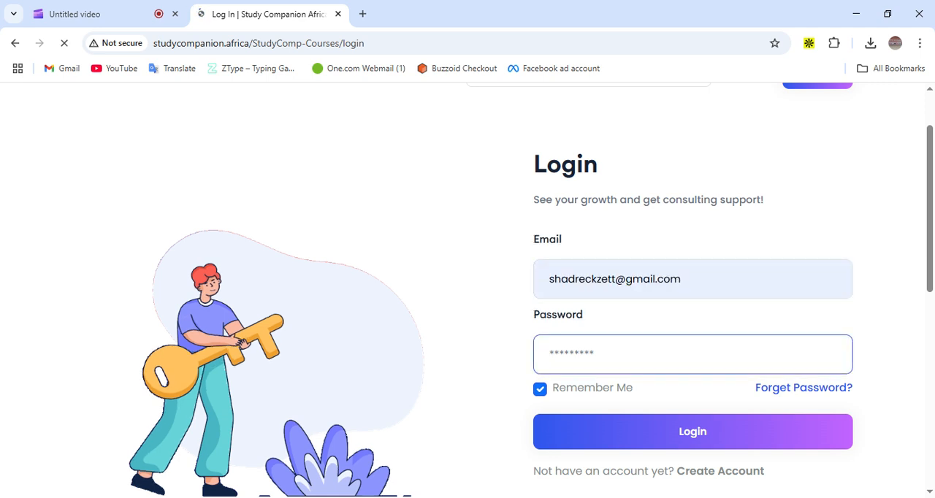
type("***")
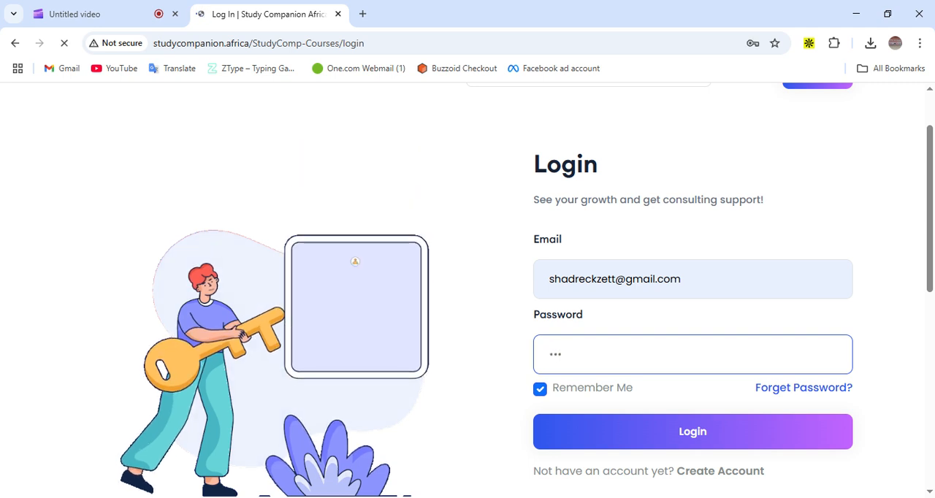
type("**")
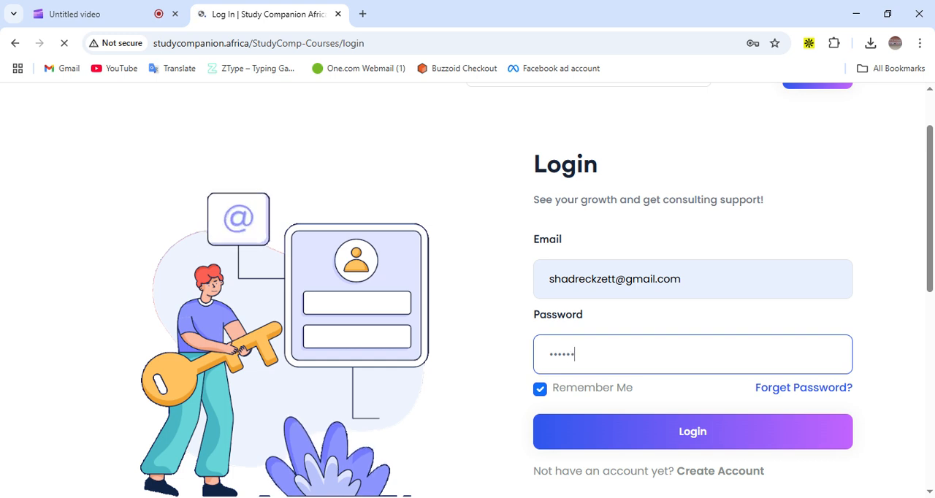
type("••••")
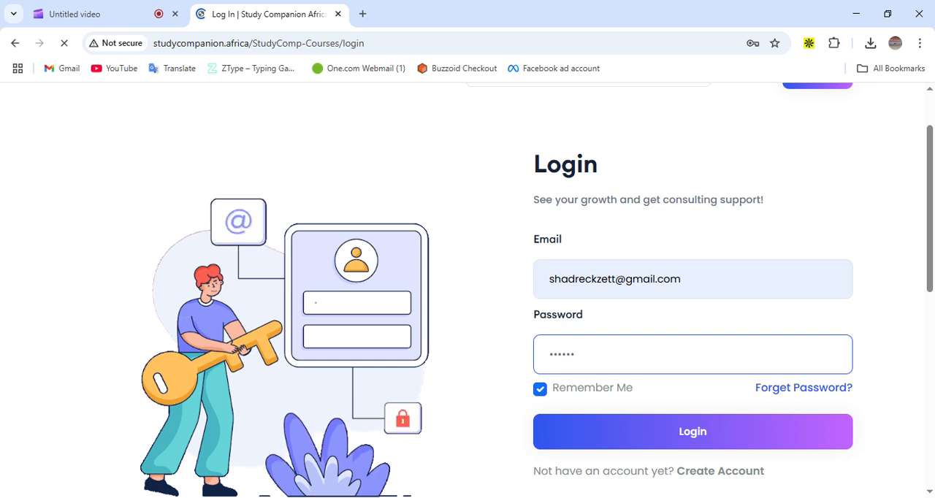
type("••")
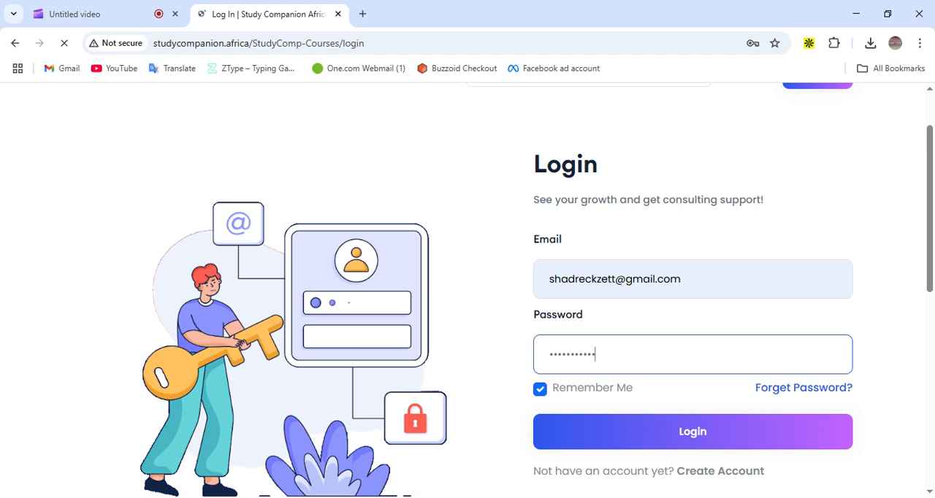
left_click(622, 440)
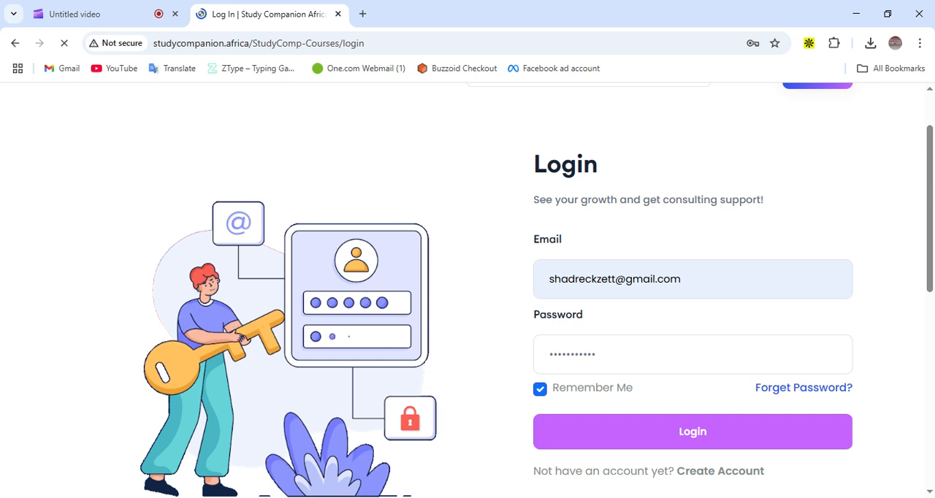
Open the course management list from the admin menu
scroll(582, 388, "up", 2)
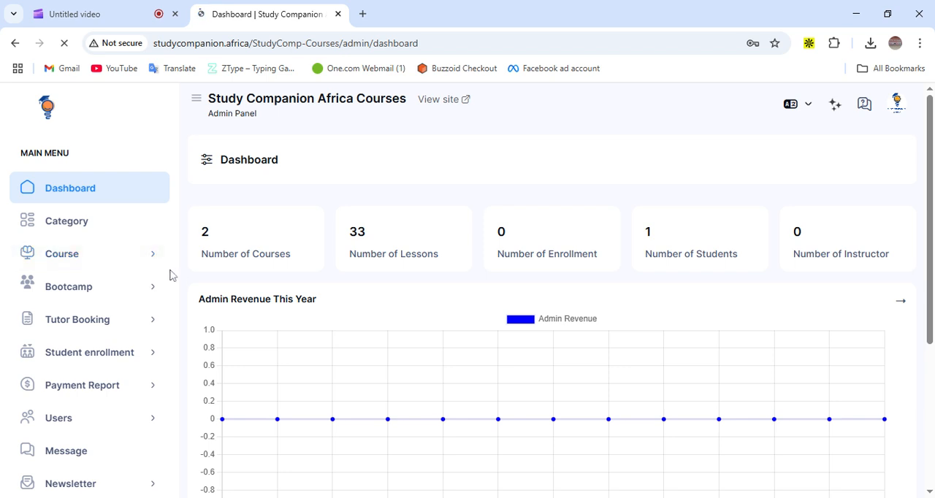
left_click(113, 264)
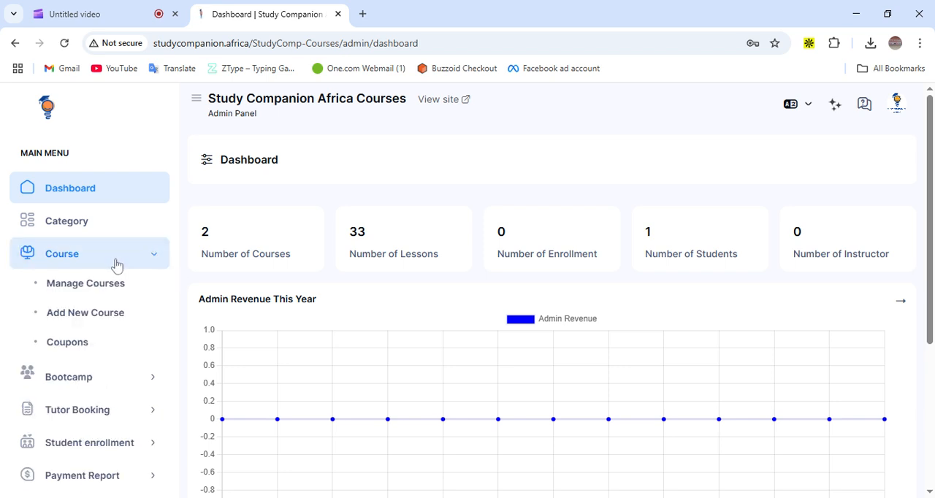
left_click(95, 291)
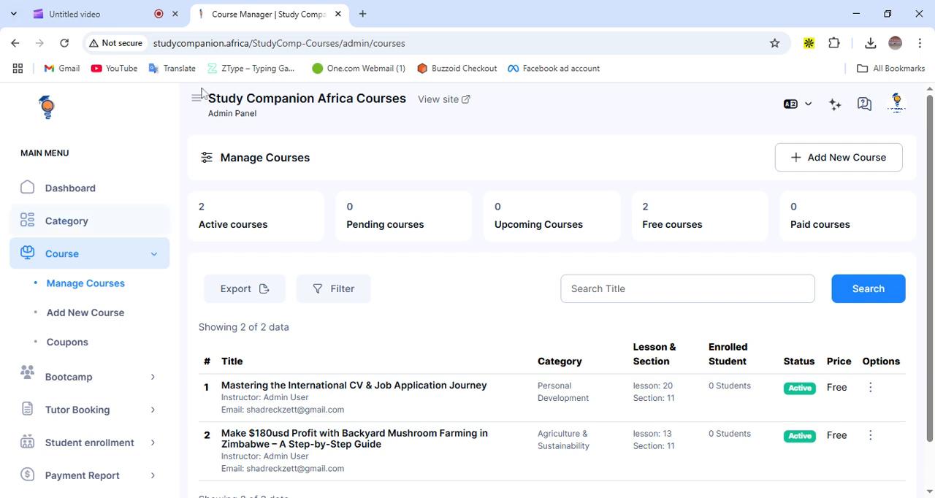
Open the Mastering the International CV & Job Application Journey course for editing
scroll(432, 259, "down", 1)
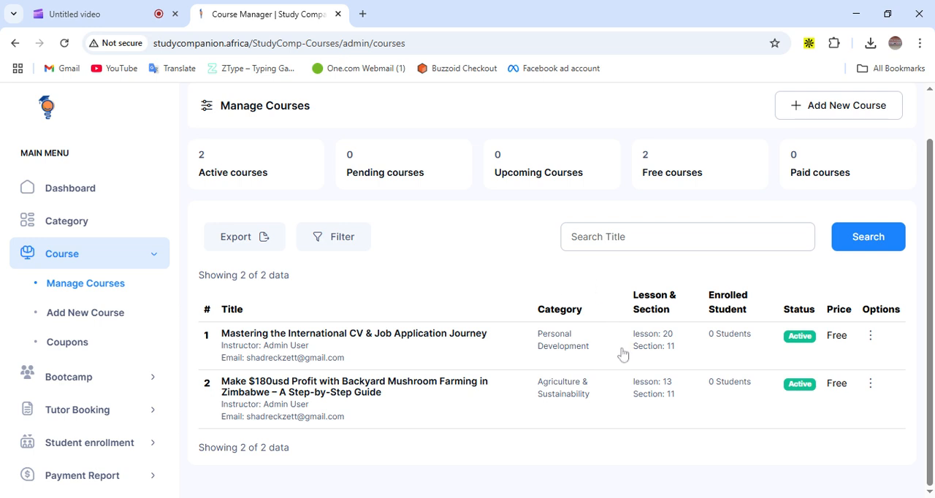
left_click(774, 232)
left_click(870, 335)
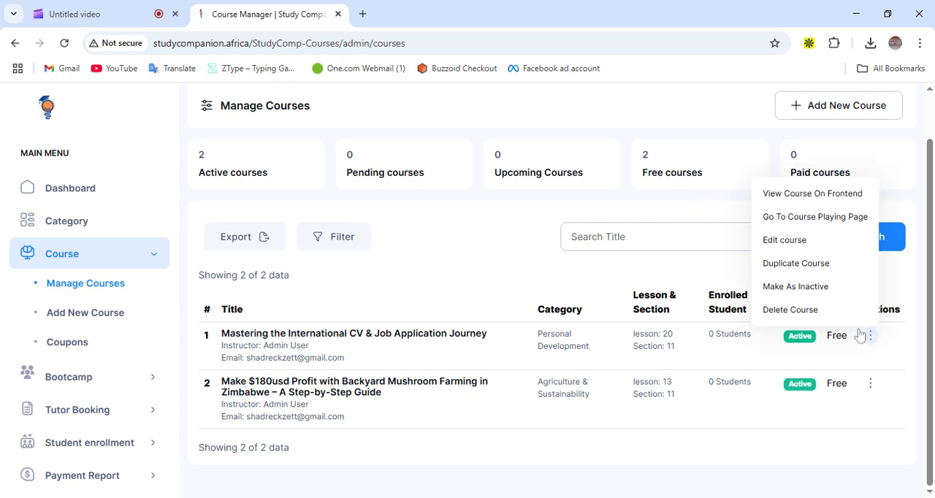
left_click(789, 248)
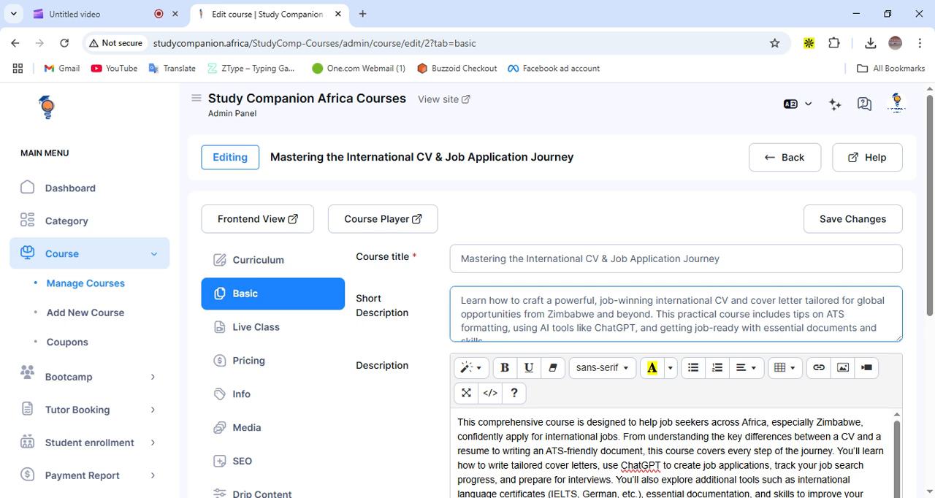
Review the course's basic details form down to its status options
scroll(675, 314, "down", 1)
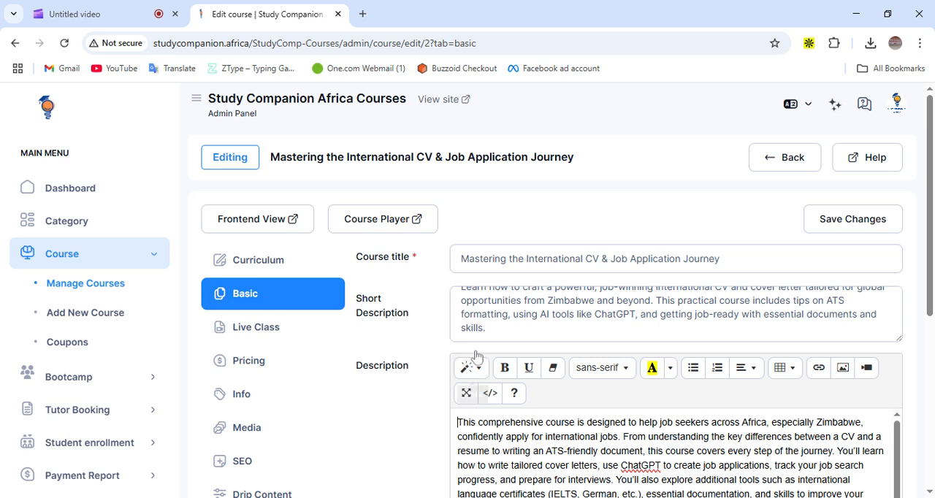
scroll(471, 361, "down", 1)
scroll(471, 362, "down", 1)
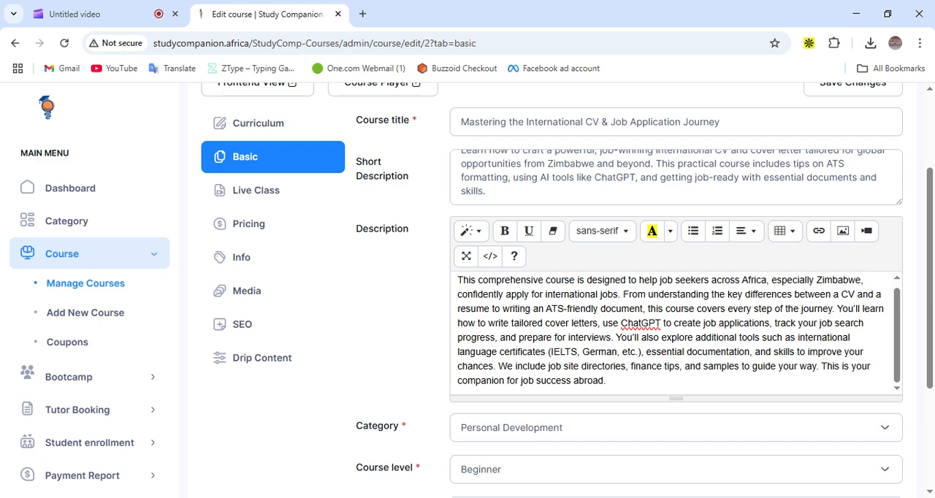
scroll(567, 290, "down", 2)
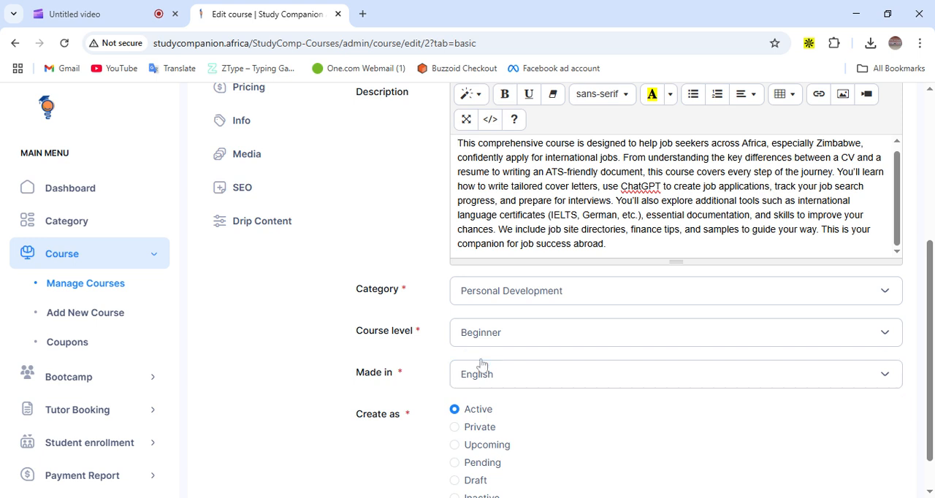
scroll(490, 378, "down", 1)
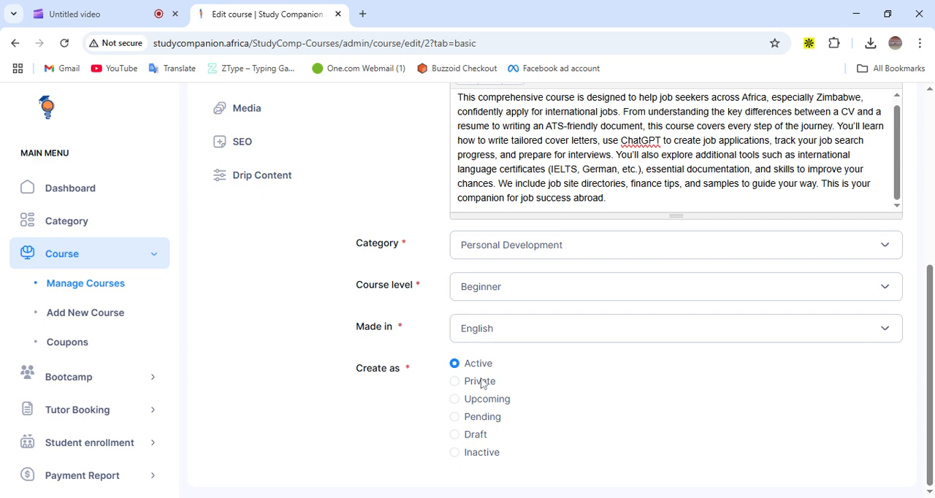
scroll(471, 391, "up", 3)
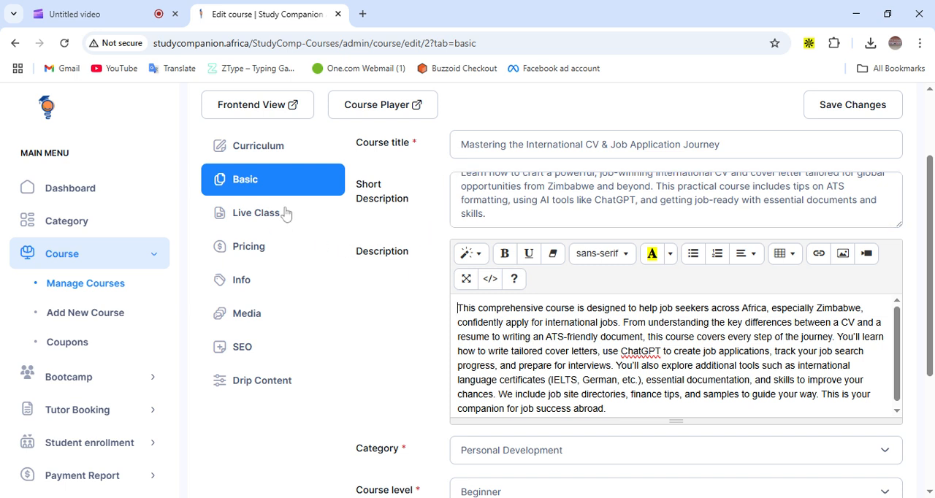
Switch to the course curriculum and expand Section 1: Understanding the Basics
left_click(265, 154)
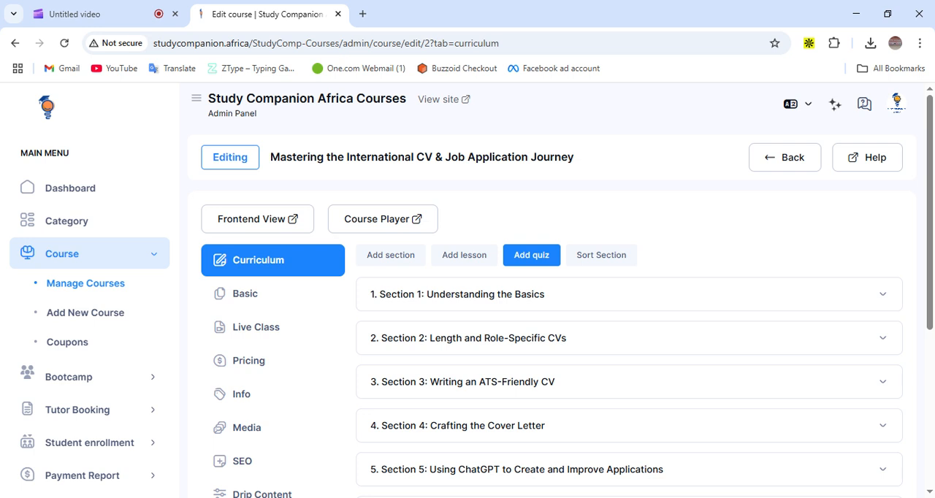
left_click(472, 300)
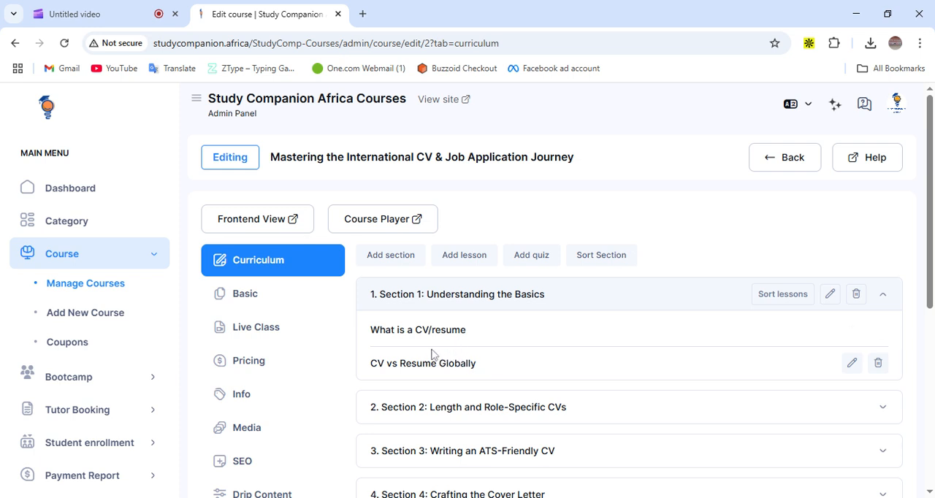
Open the Add new lesson dialog, review the available lesson types, and close it without adding a lesson
left_click(460, 257)
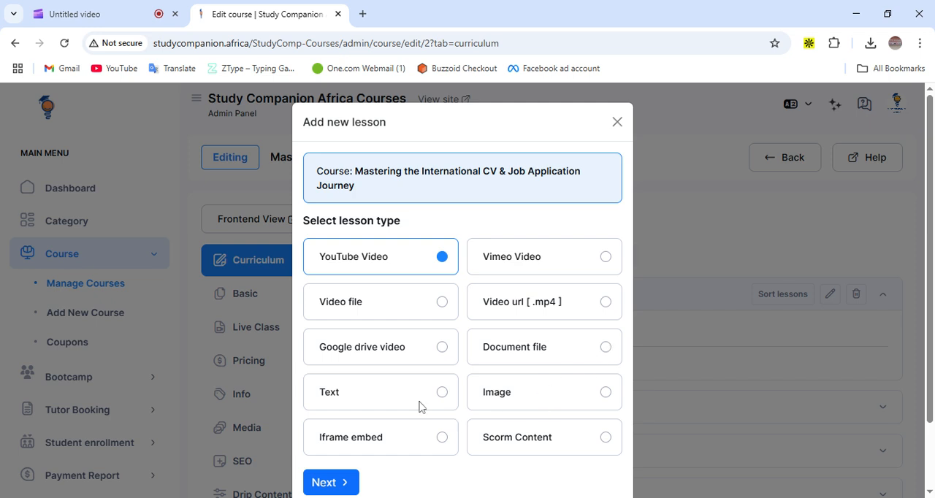
scroll(416, 419, "down", 1)
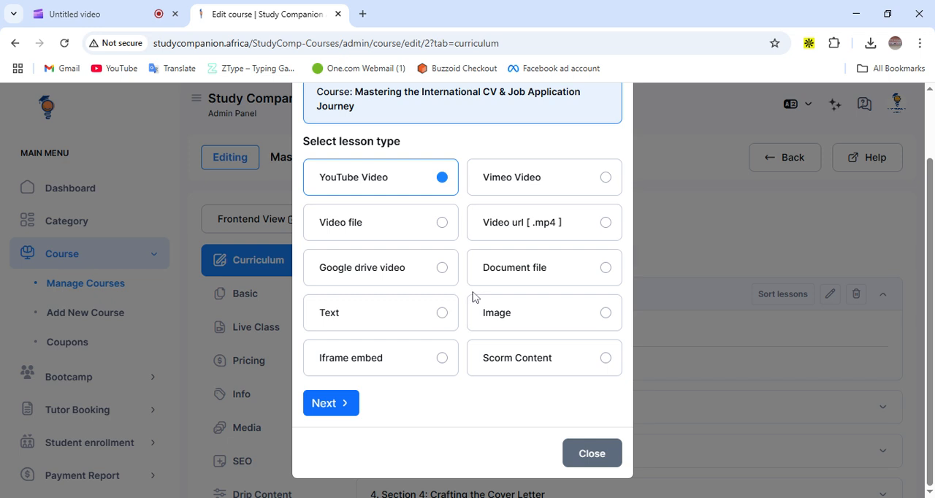
scroll(473, 297, "up", 1)
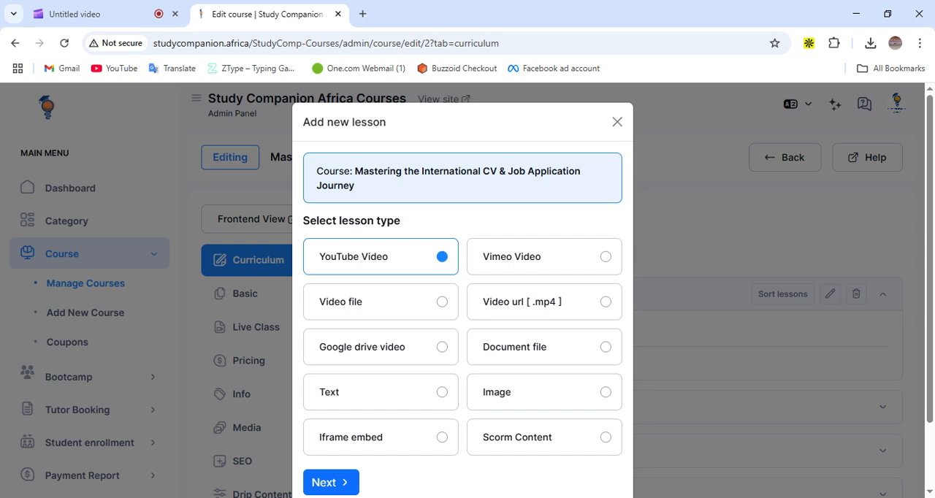
scroll(468, 303, "down", 2)
scroll(606, 168, "up", 2)
left_click(617, 122)
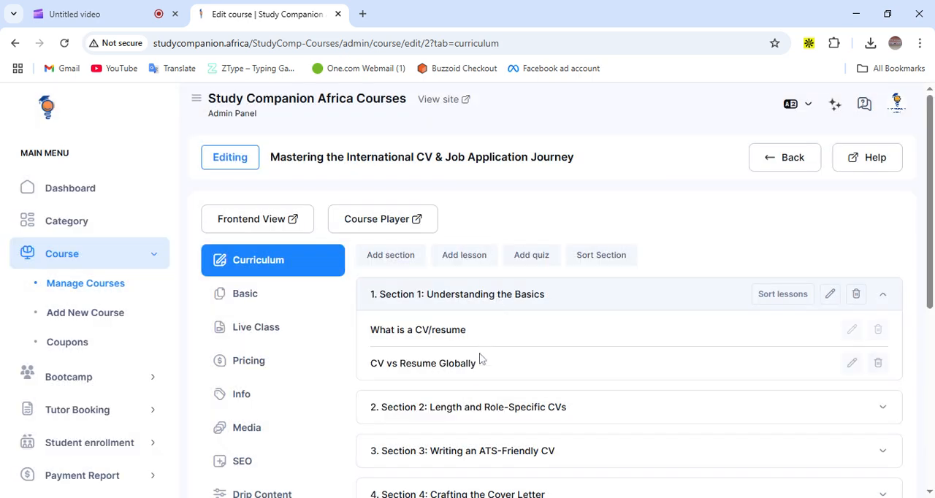
Expand Section 2 and Assessment 1 to browse the lessons in the curriculum sections
scroll(487, 350, "down", 1)
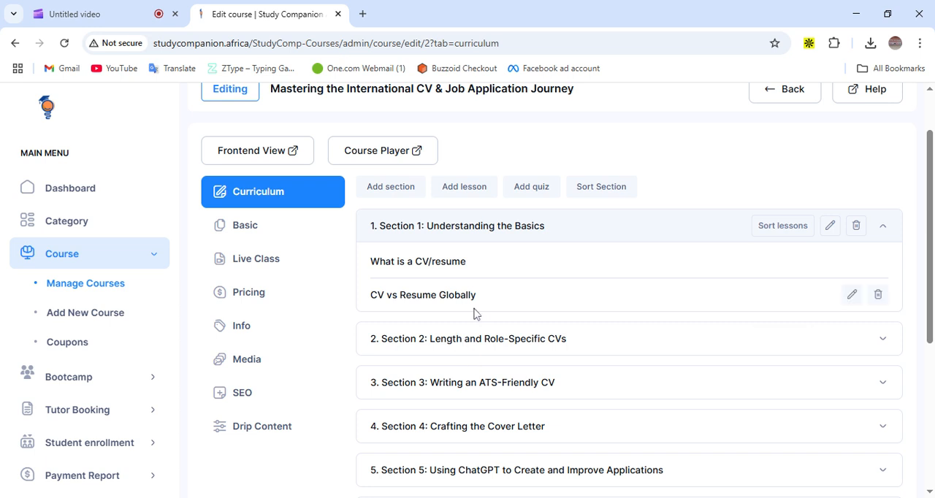
scroll(482, 314, "down", 2)
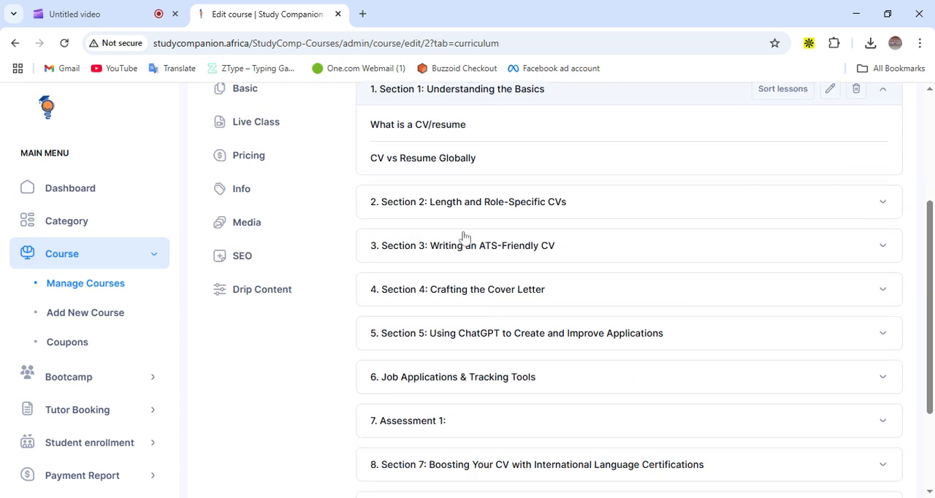
left_click(461, 204)
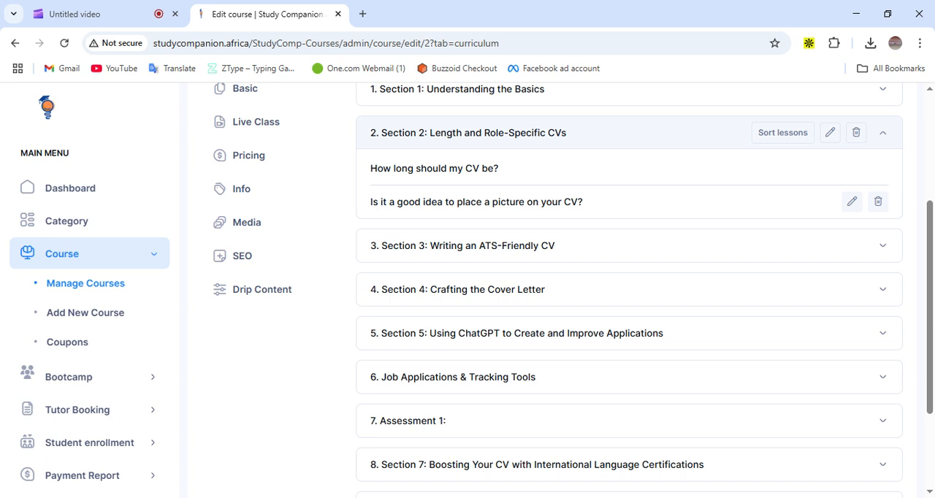
scroll(461, 198, "down", 2)
left_click(451, 284)
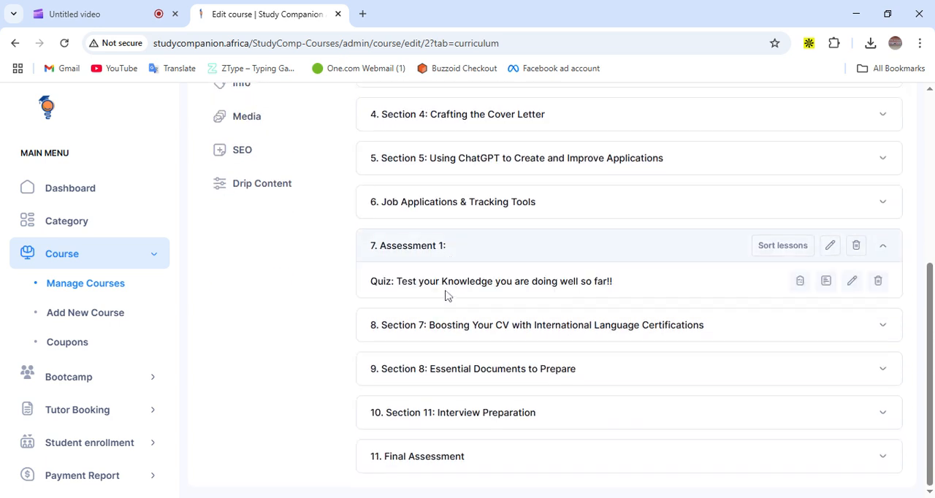
scroll(414, 215, "up", 4)
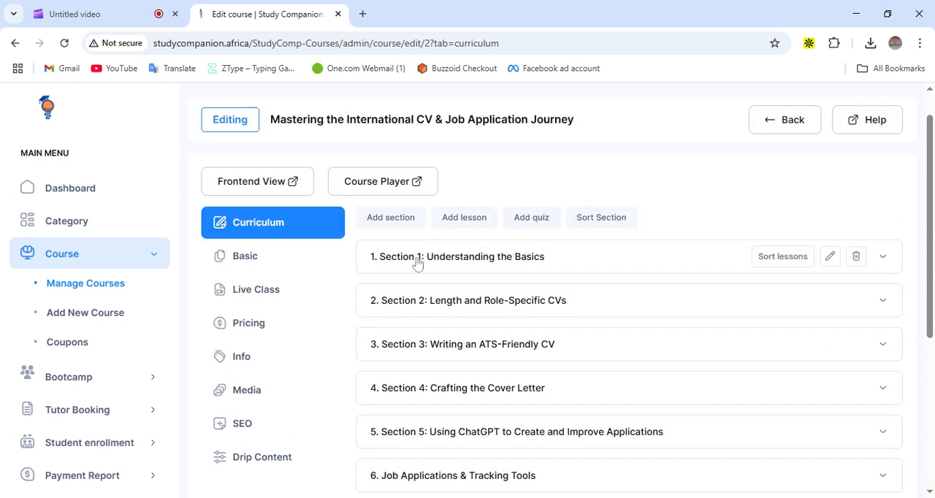
scroll(415, 267, "down", 2)
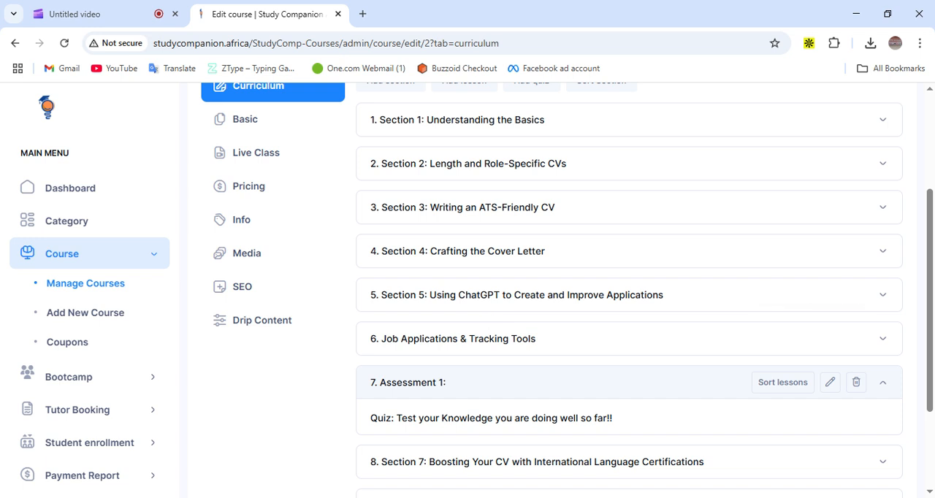
scroll(494, 319, "down", 1)
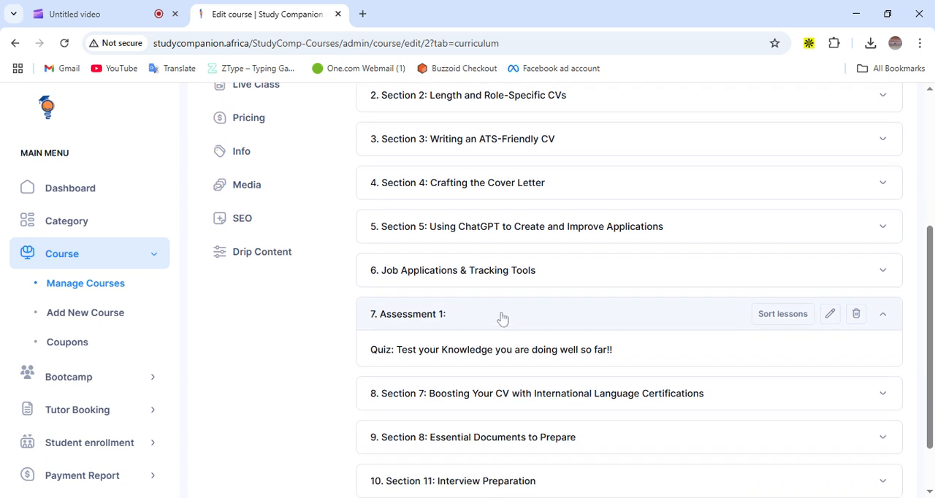
scroll(501, 319, "up", 4)
left_click(417, 260)
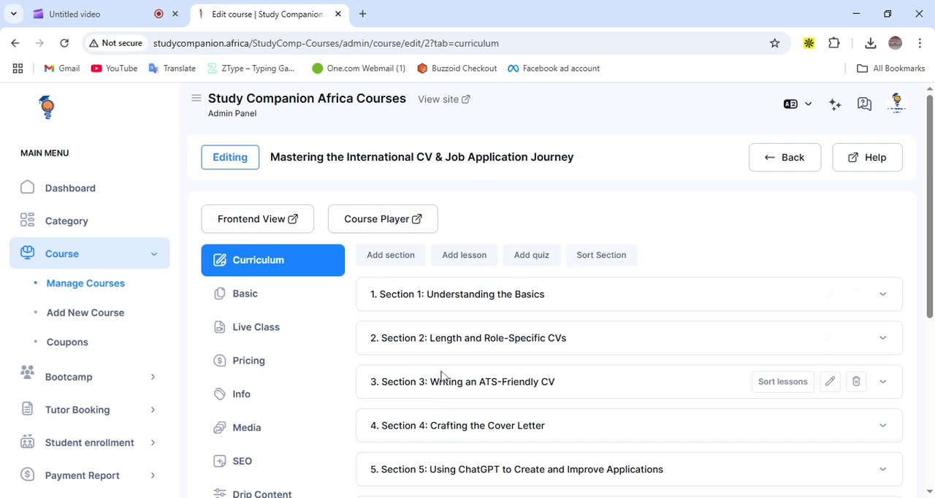
scroll(441, 377, "down", 5)
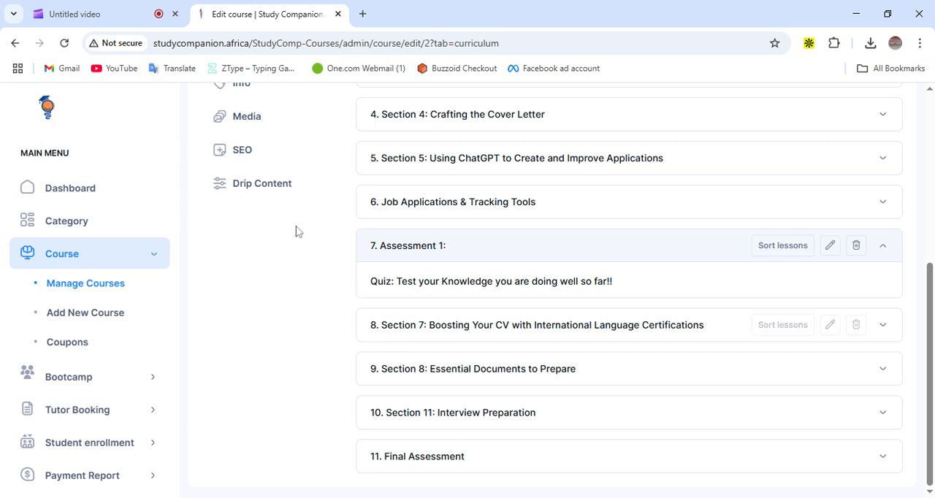
scroll(316, 285, "up", 2)
Open the course's Pricing settings
left_click(310, 279)
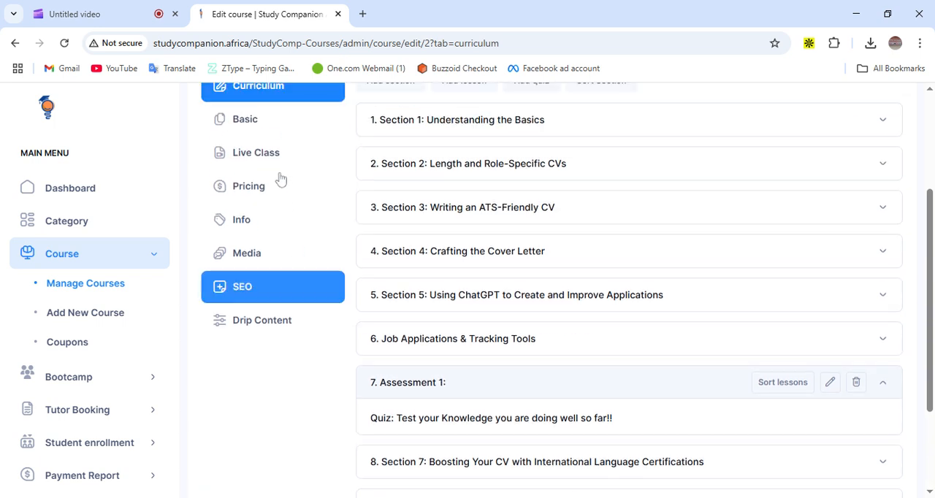
left_click(265, 153)
scroll(267, 152, "up", 1)
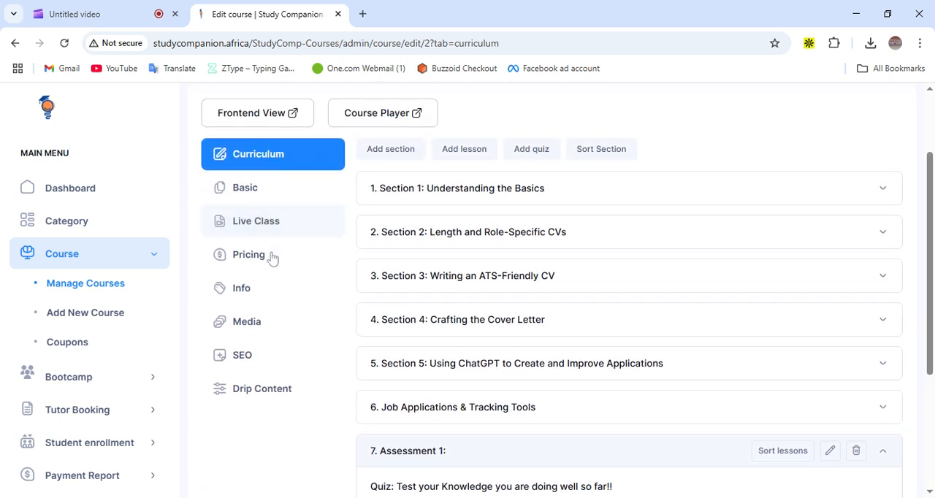
left_click(269, 256)
left_click(267, 235)
left_click(258, 257)
left_click(254, 238)
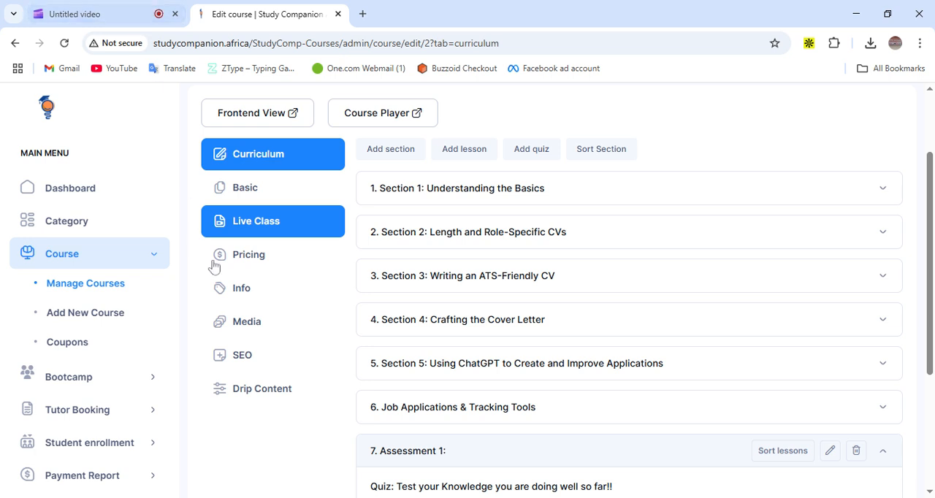
left_click(259, 271)
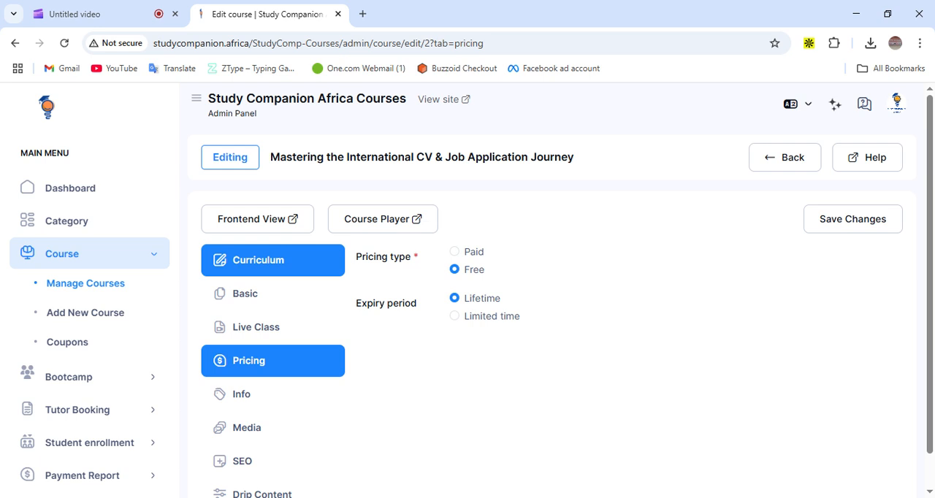
Open the course's Info settings and review its FAQ, Requirements and Outcomes entries
scroll(244, 377, "down", 1)
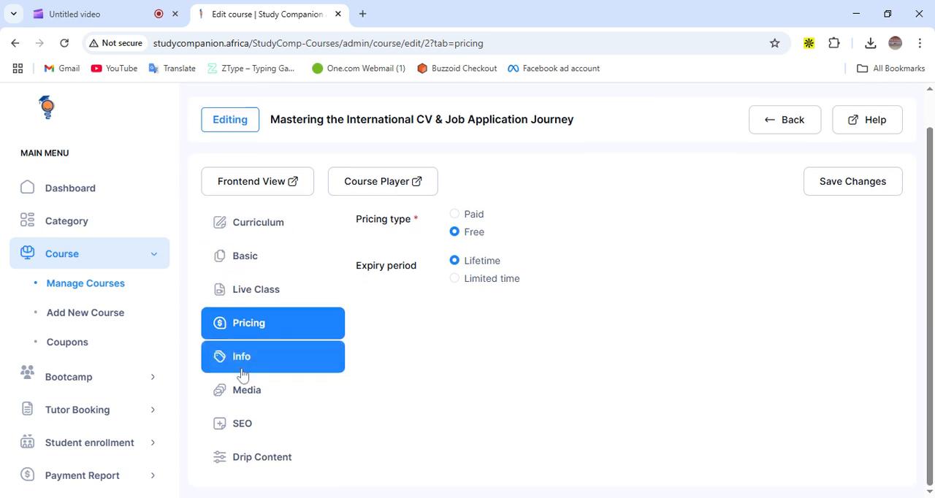
left_click(259, 366)
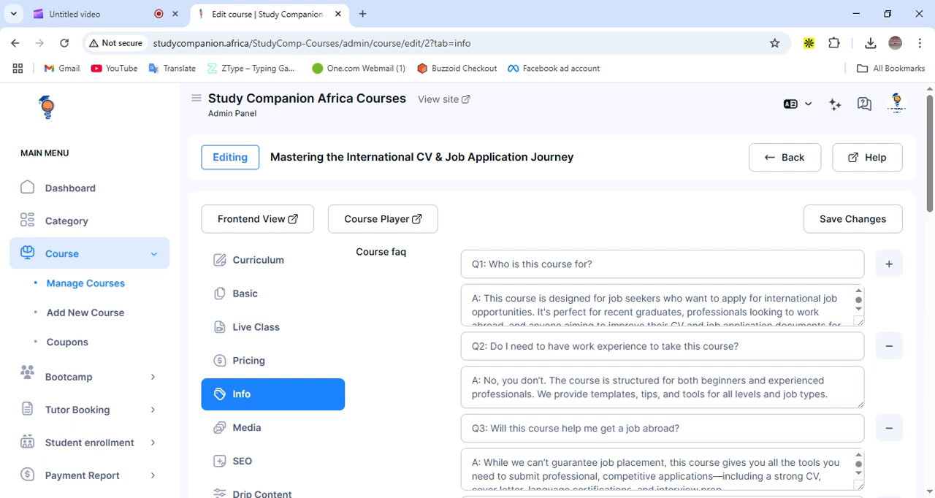
scroll(424, 315, "down", 2)
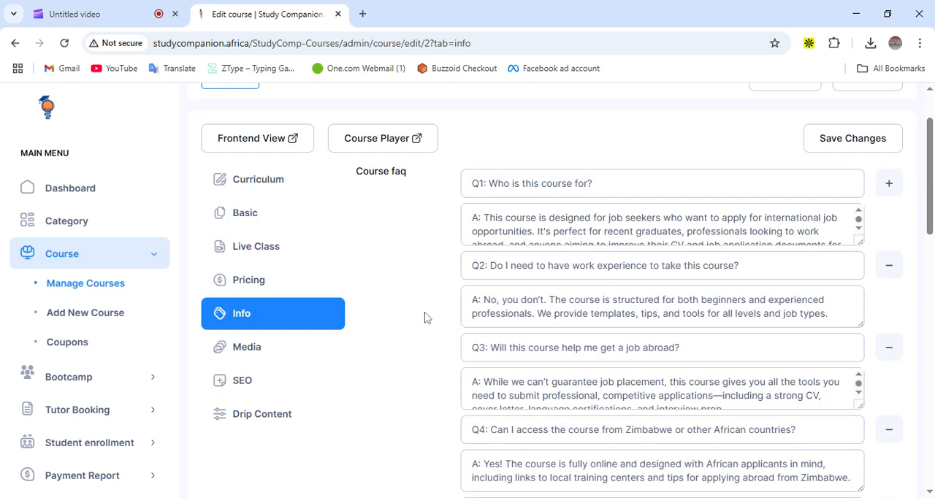
scroll(422, 318, "down", 1)
scroll(421, 317, "up", 3)
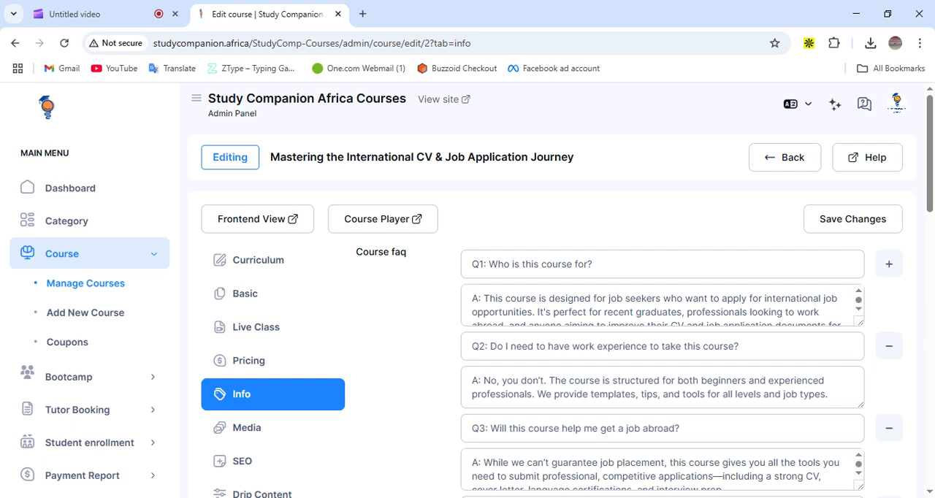
scroll(424, 363, "down", 4)
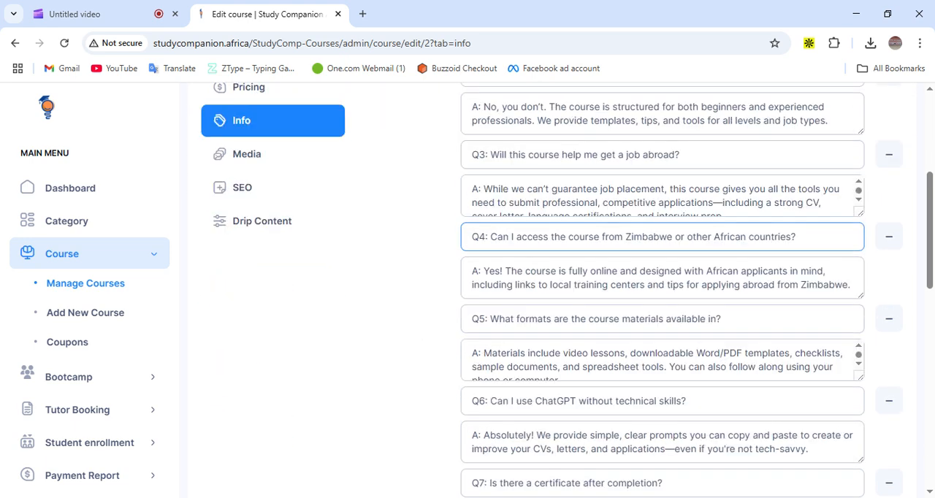
scroll(657, 292, "down", 4)
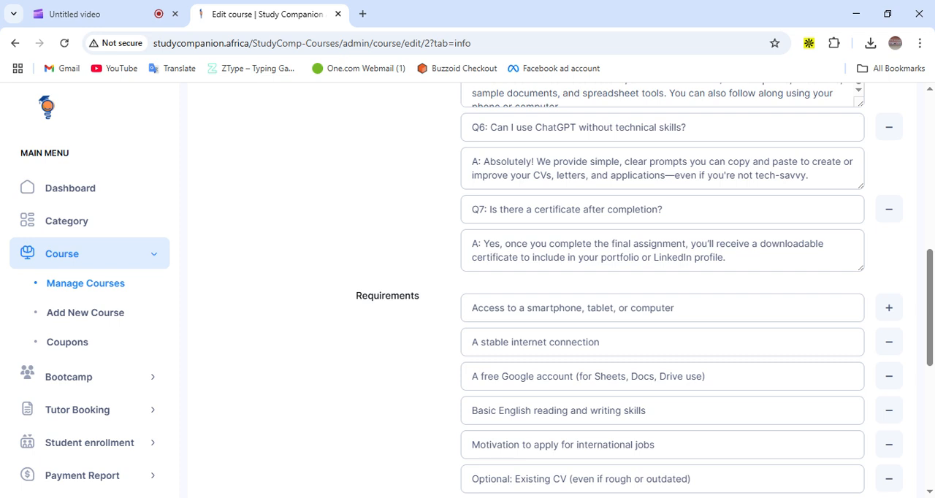
scroll(440, 285, "down", 2)
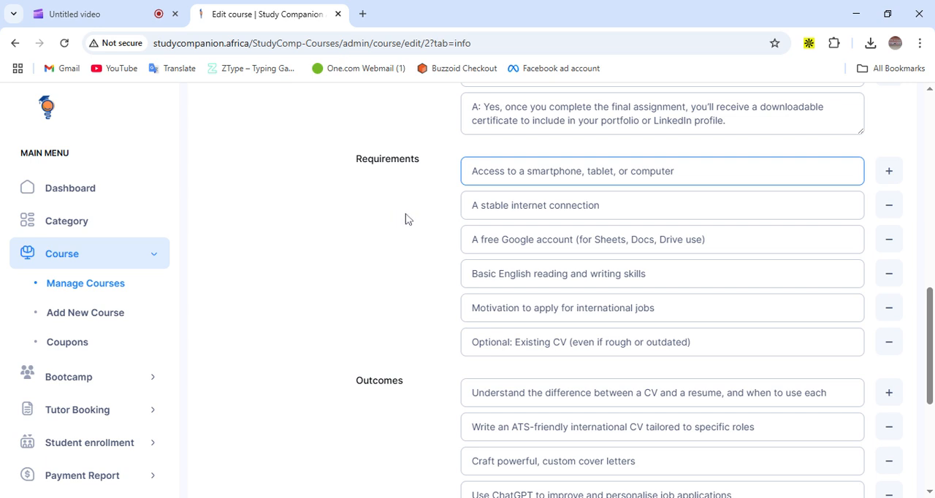
left_click(503, 196)
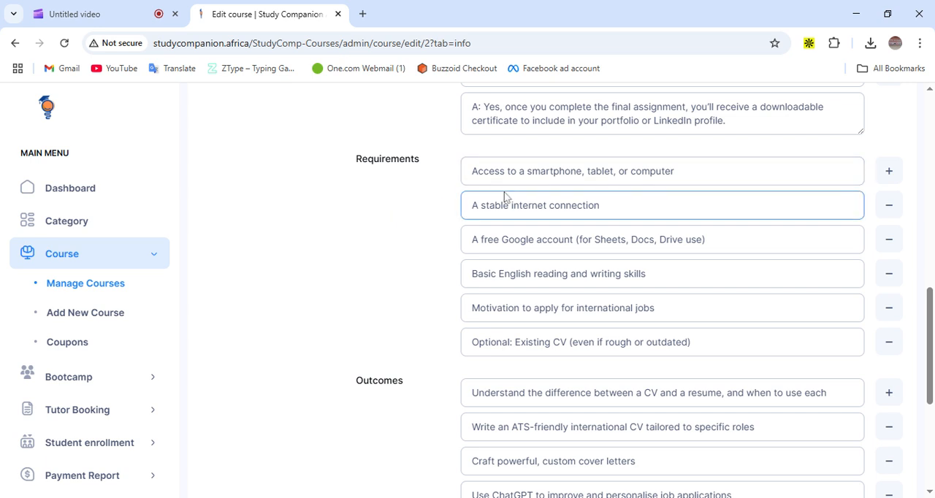
left_click(514, 238)
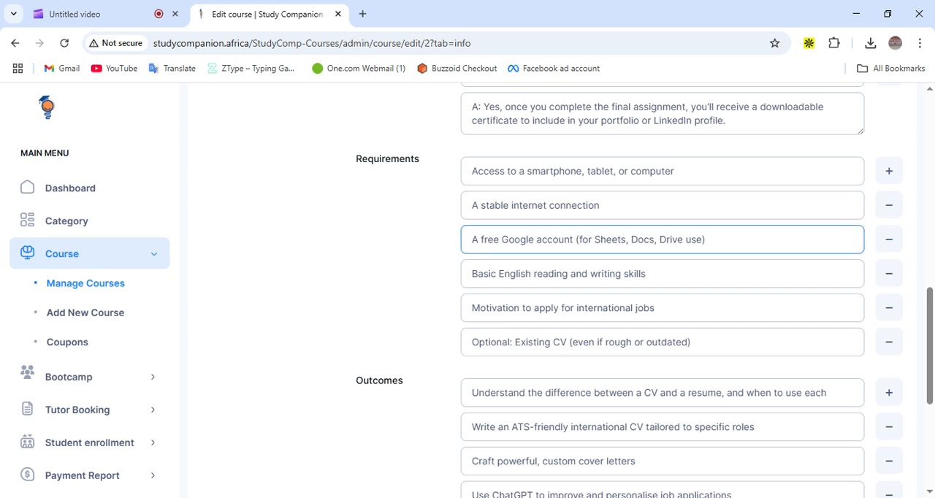
left_click(516, 274)
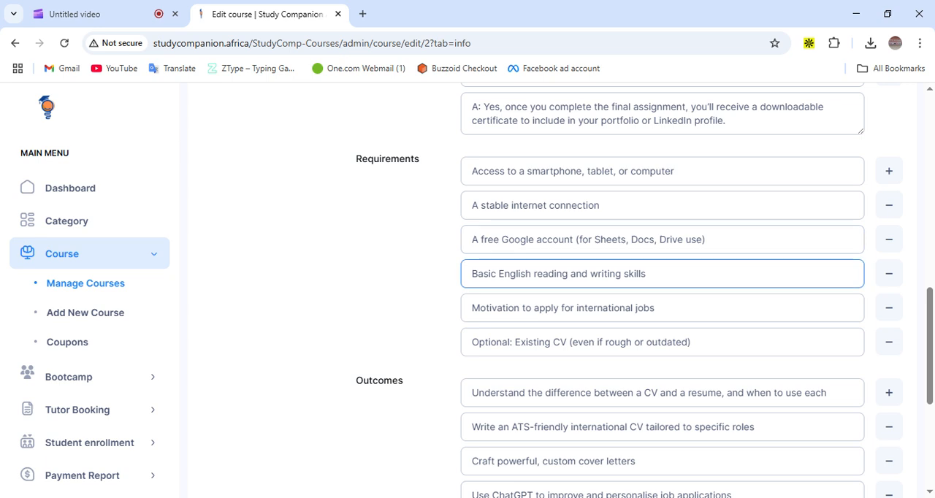
left_click(547, 237)
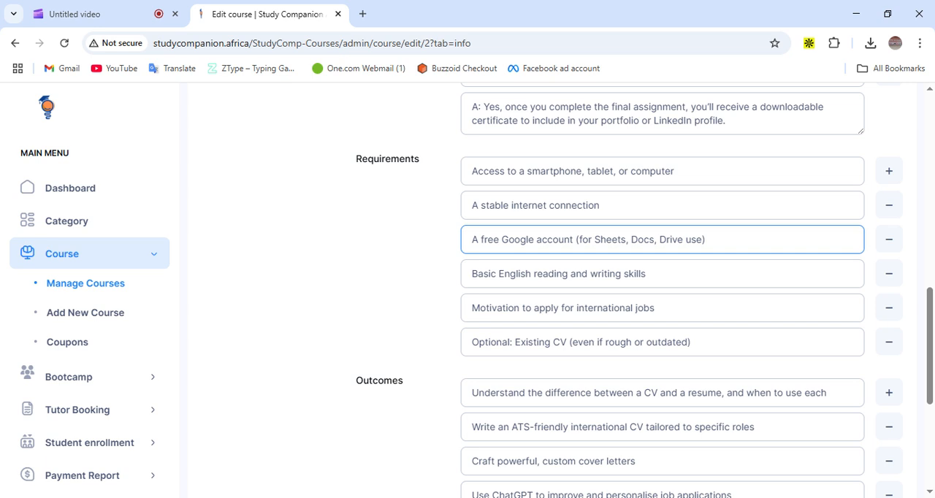
scroll(662, 252, "down", 2)
left_click(662, 255)
scroll(412, 202, "down", 1)
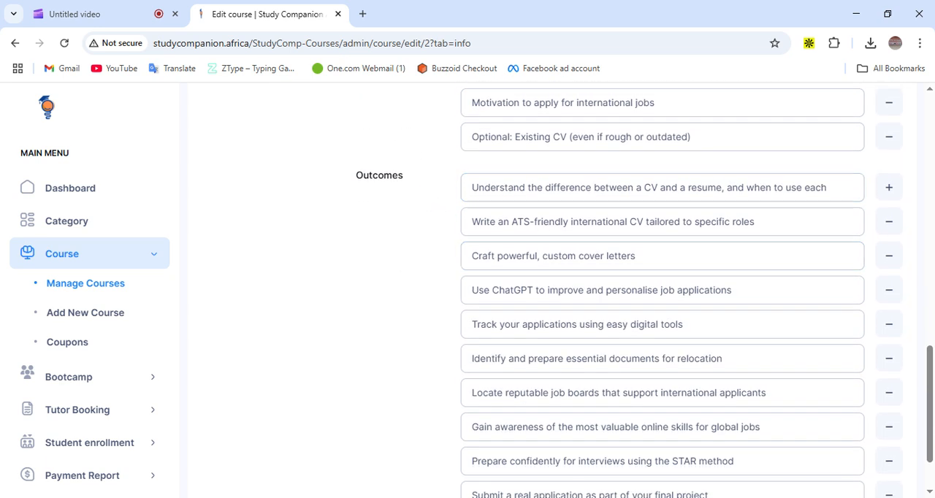
scroll(538, 277, "down", 1)
left_click(544, 222)
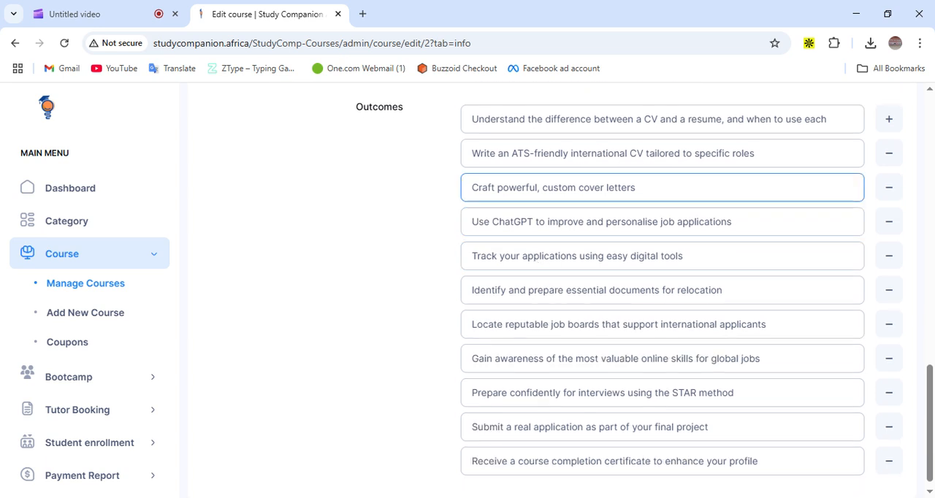
scroll(662, 292, "up", 1)
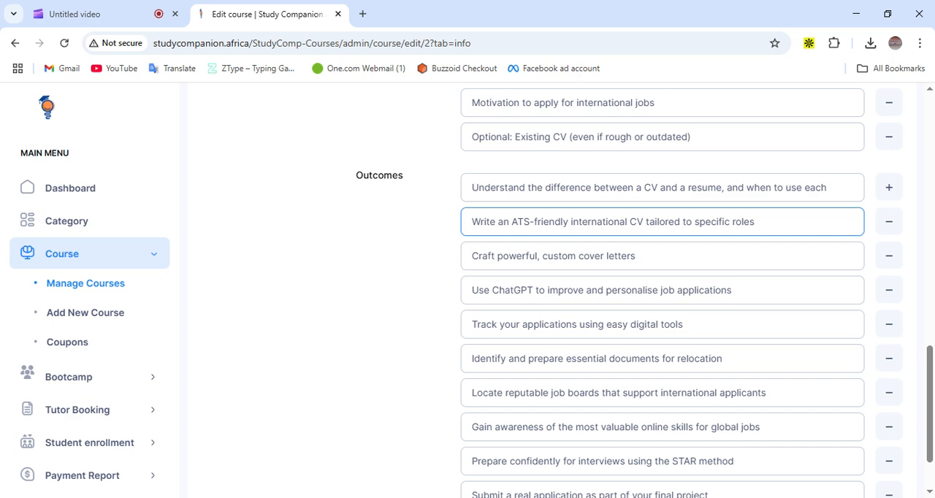
scroll(662, 249, "down", 1)
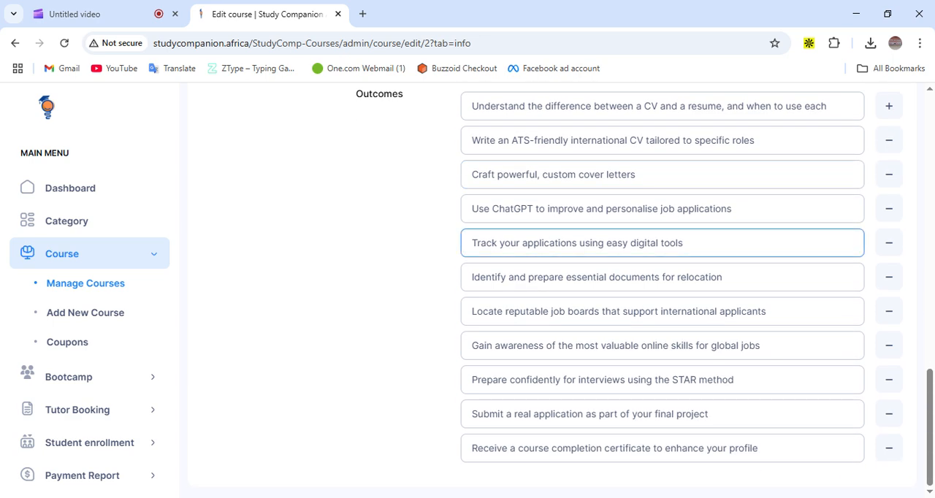
Open the course's Media settings
scroll(430, 218, "up", 12)
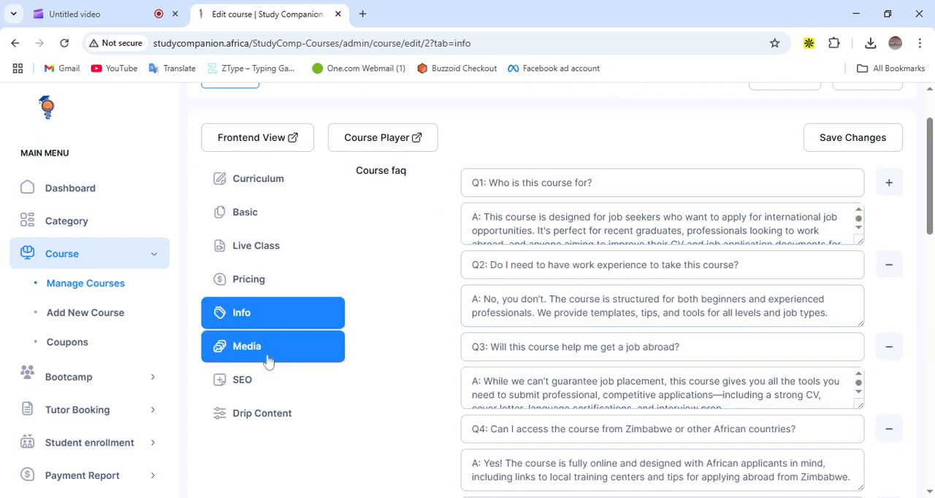
scroll(269, 358, "down", 2)
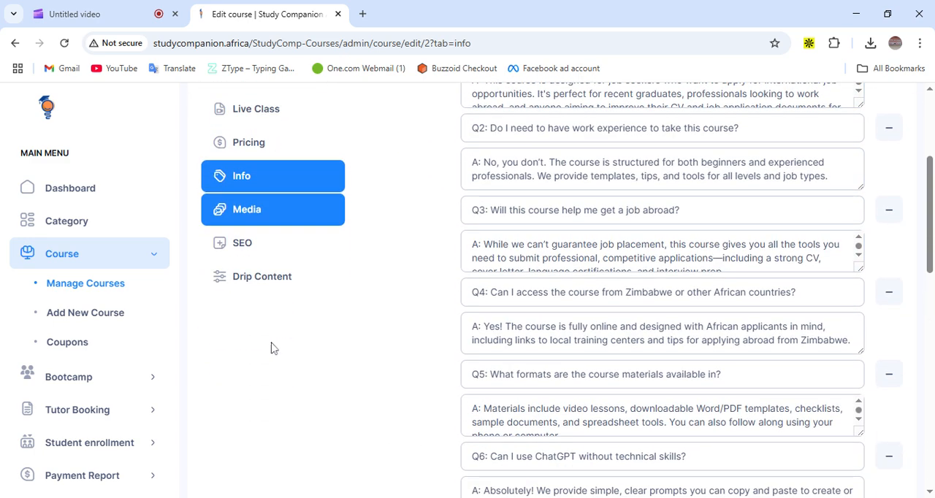
left_click(258, 219)
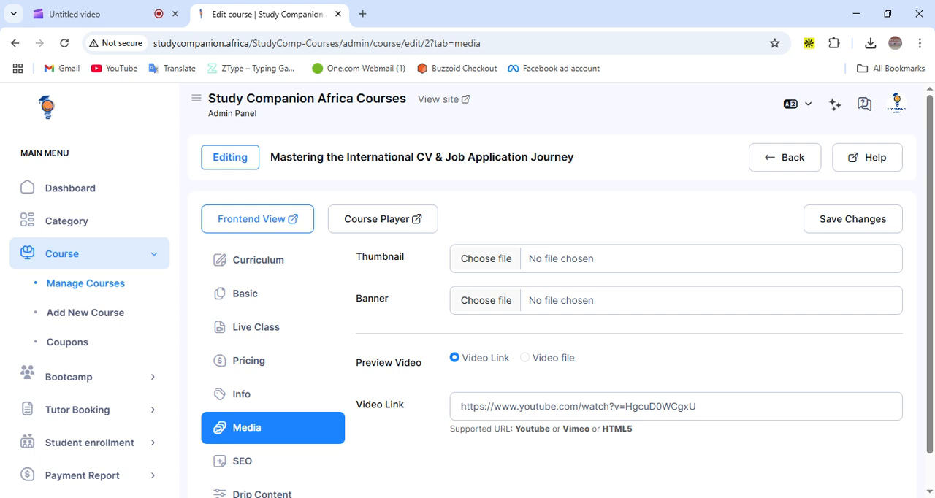
left_click(466, 260)
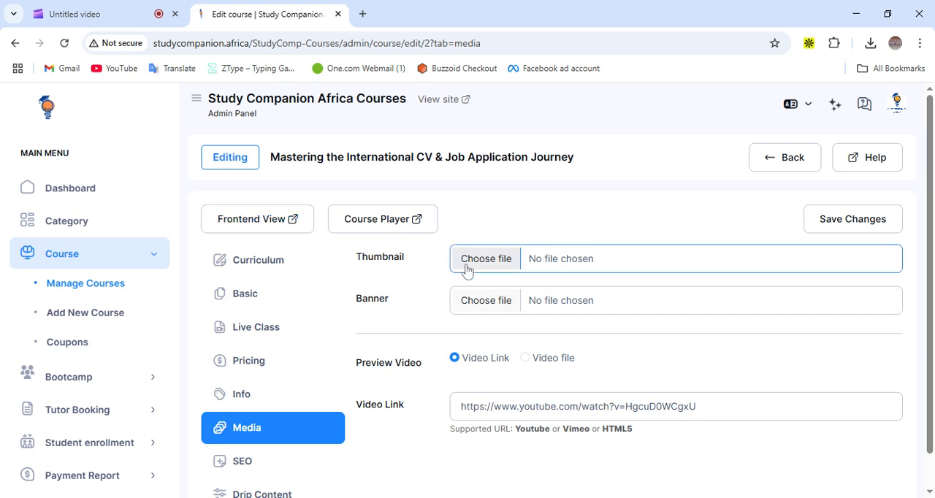
left_click(474, 308)
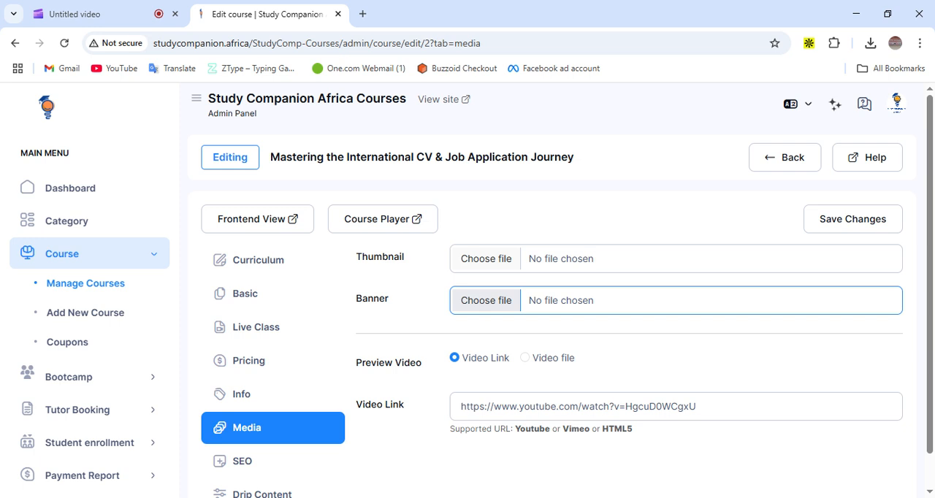
scroll(485, 303, "down", 1)
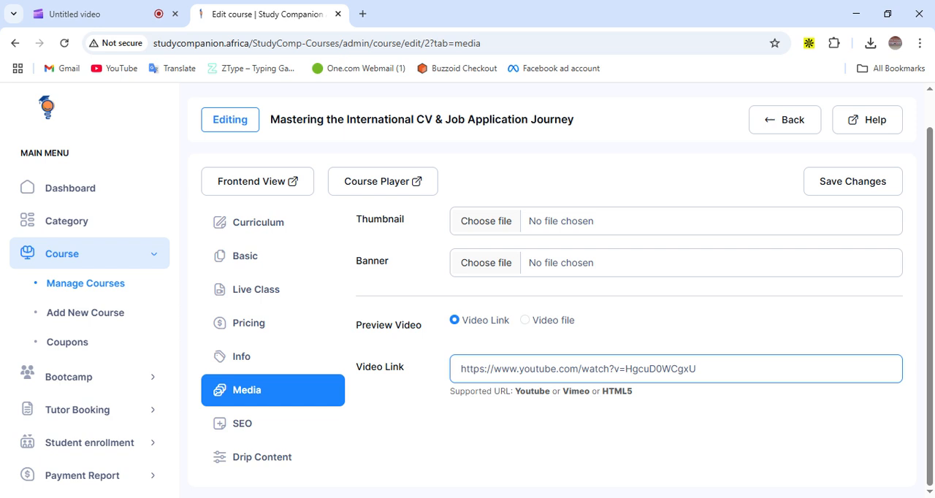
Open the course's SEO settings and review its meta title, keywords, description and URL fields
left_click(284, 343)
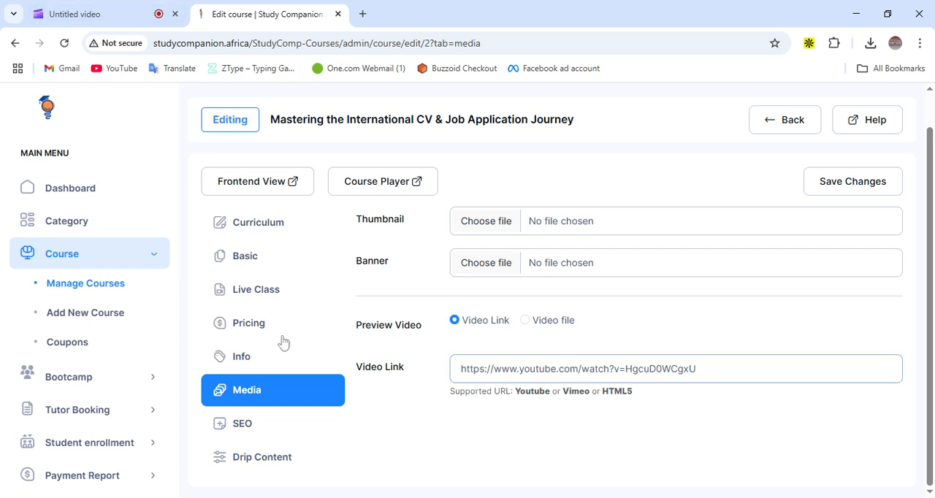
left_click(253, 434)
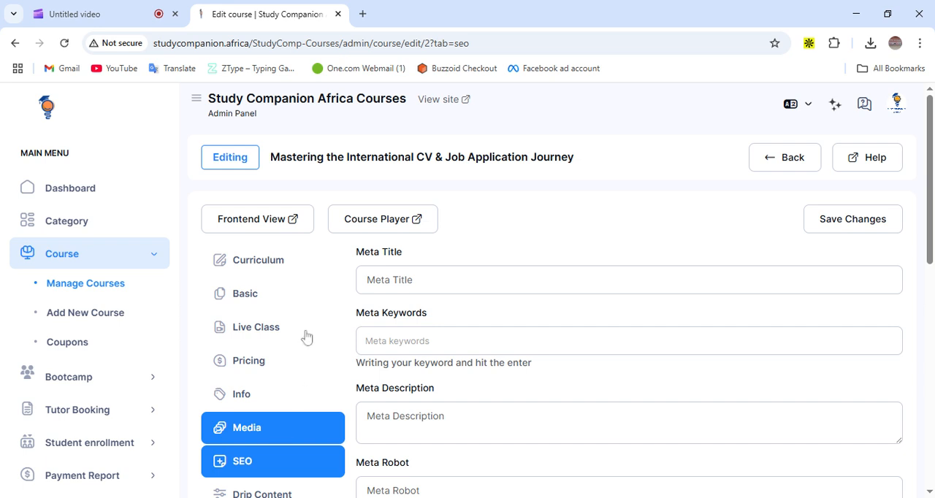
scroll(321, 300, "down", 3)
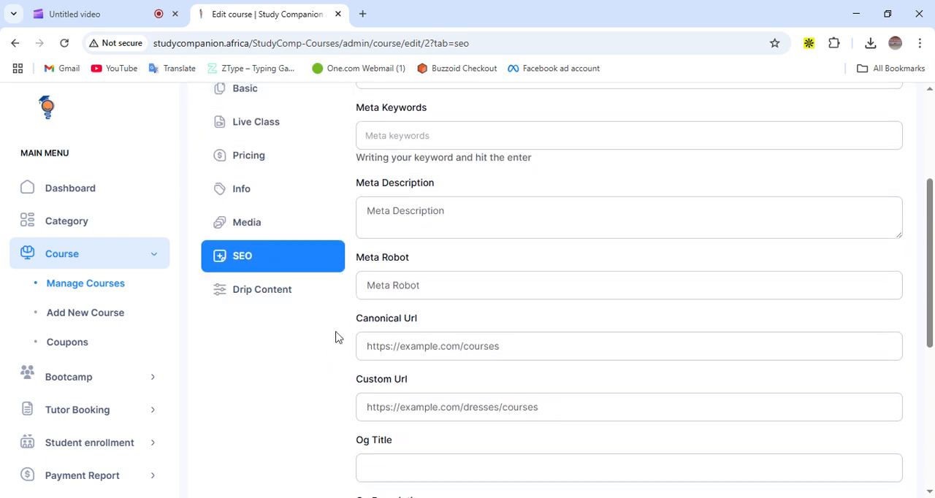
scroll(338, 336, "up", 1)
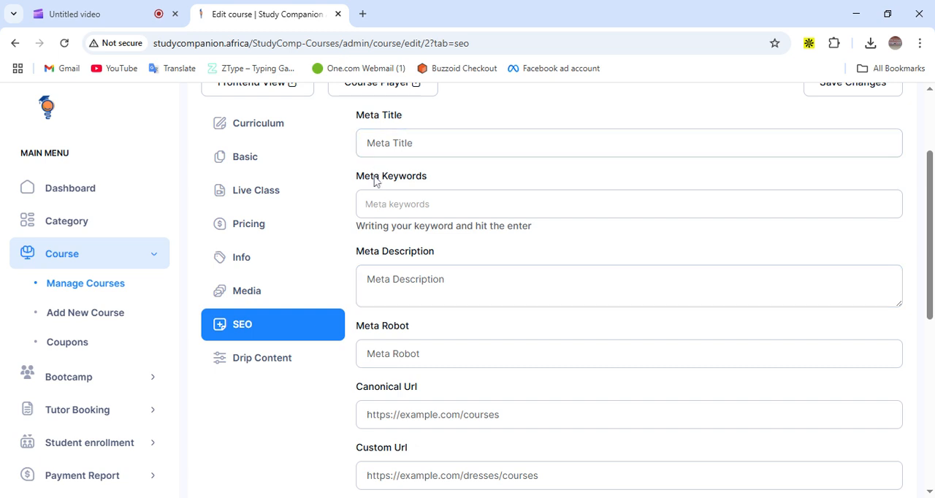
left_click(377, 203)
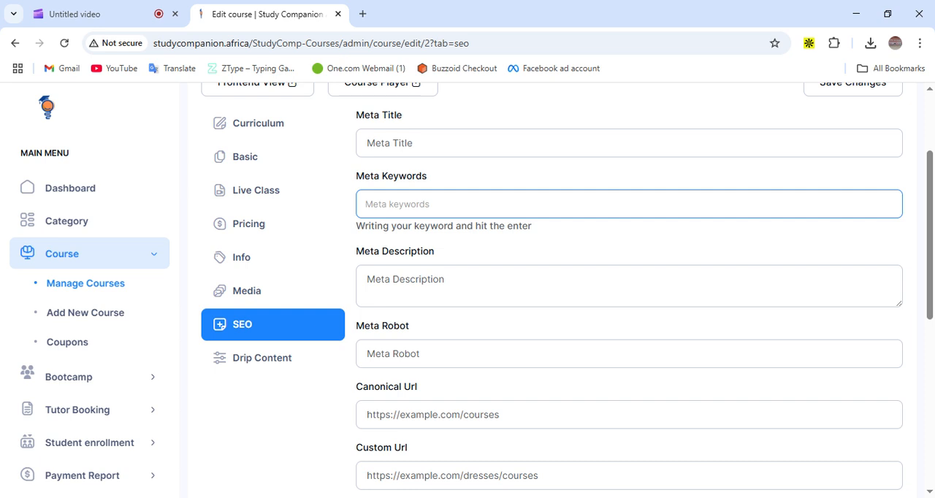
scroll(271, 244, "down", 2)
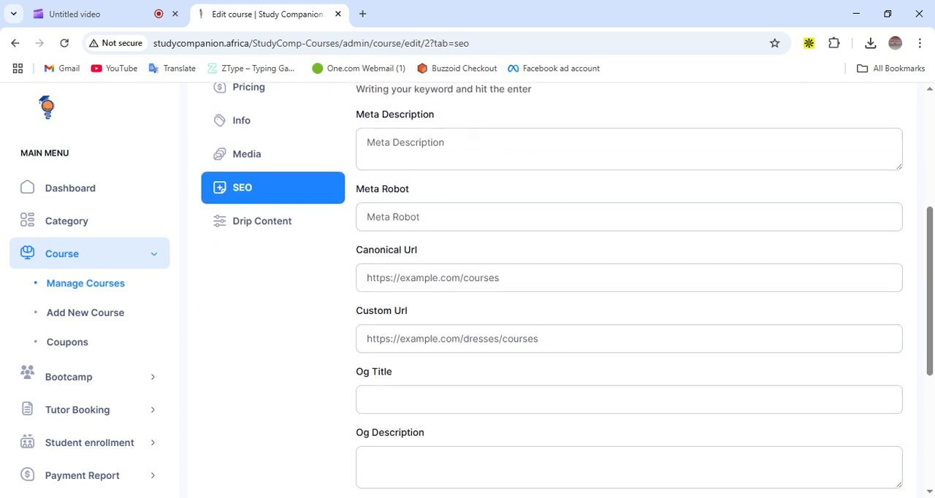
Open the course's Drip Content settings and review the locked-lesson options
left_click(277, 230)
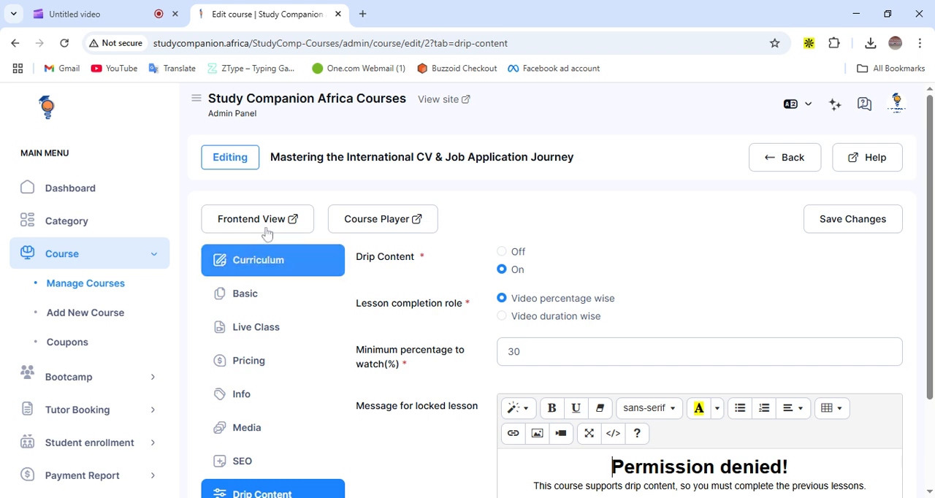
scroll(303, 328, "down", 1)
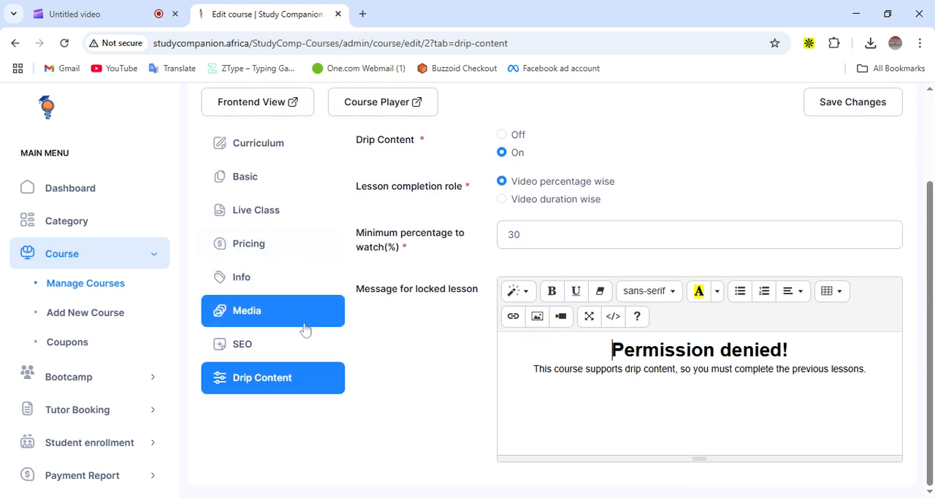
scroll(303, 328, "up", 1)
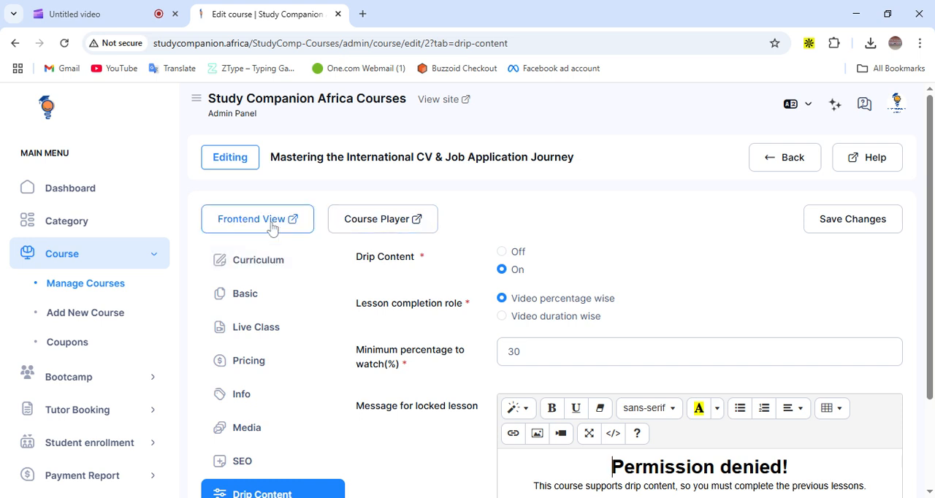
Open the Course Player and read through the current lesson and its Certificate tab
left_click(392, 231)
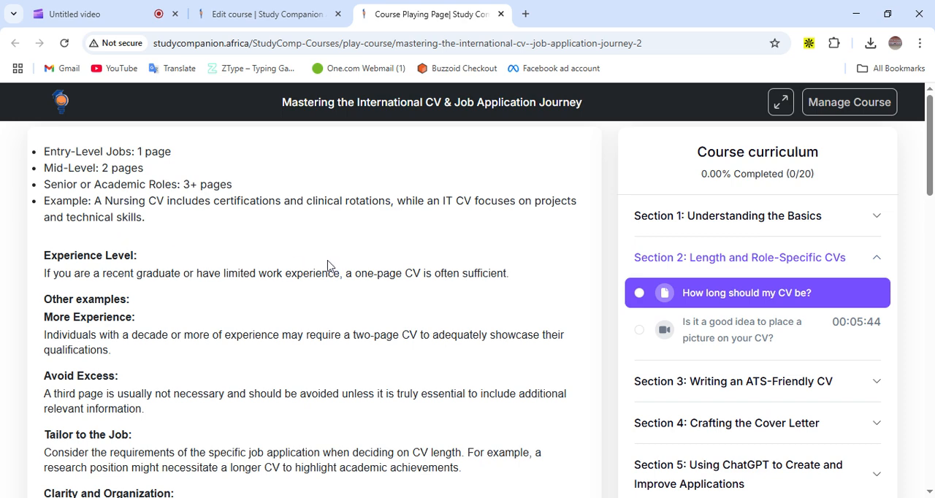
scroll(308, 263, "down", 5)
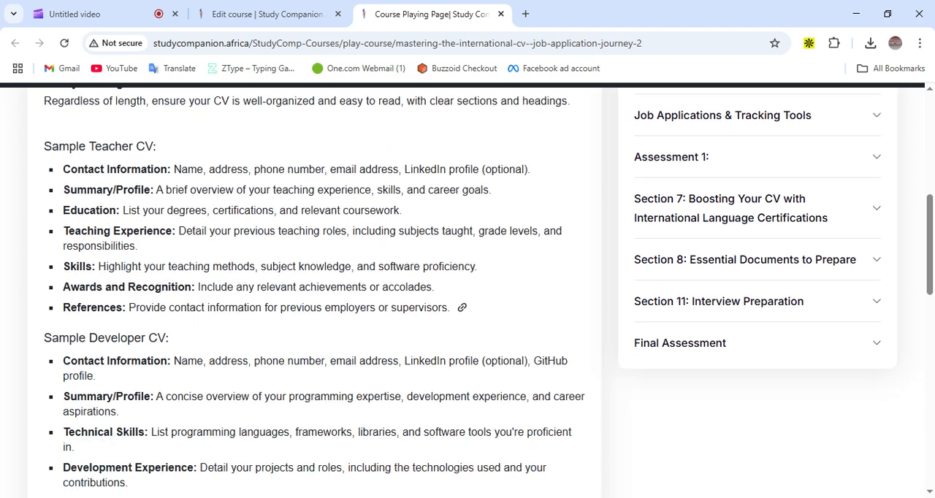
scroll(468, 272, "down", 3)
scroll(468, 272, "up", 3)
scroll(467, 272, "down", 2)
scroll(463, 271, "down", 10)
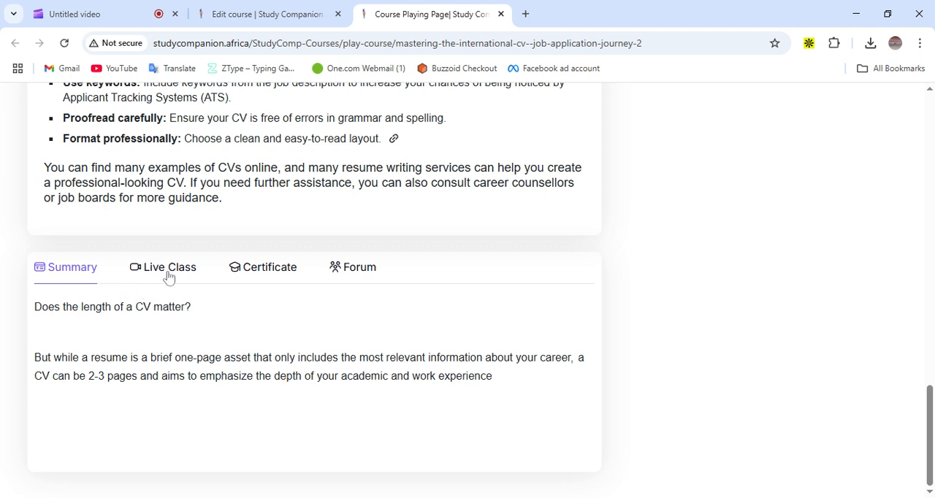
left_click(263, 278)
scroll(339, 360, "down", 1)
scroll(743, 215, "up", 20)
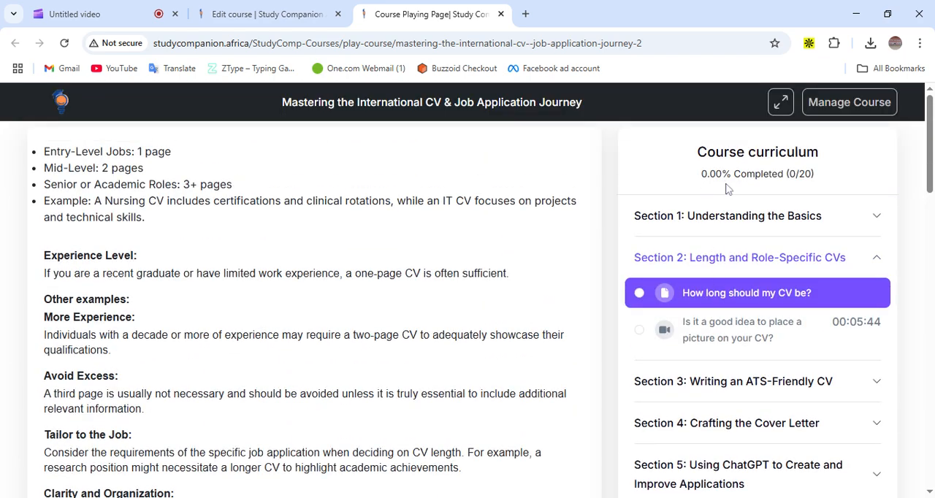
Expand Section 1 and Assessment 1 in the player's course curriculum to browse their lessons
left_click(705, 222)
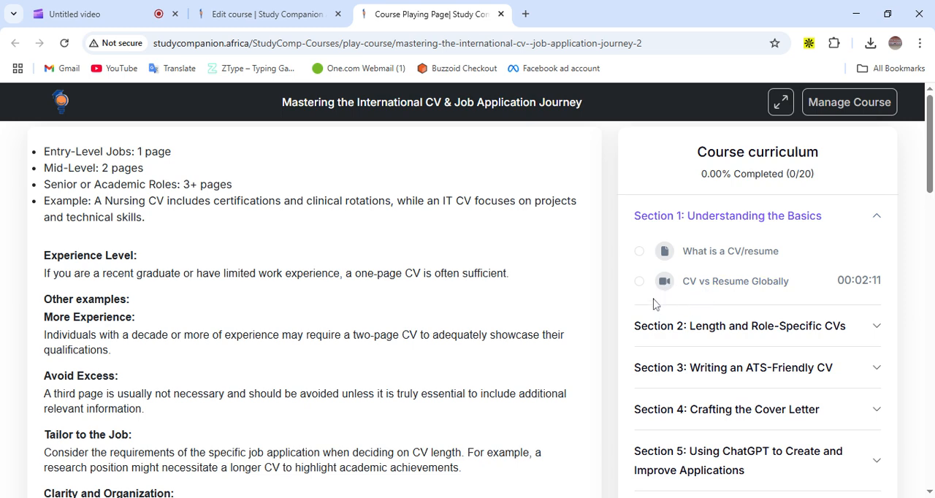
scroll(776, 332, "down", 5)
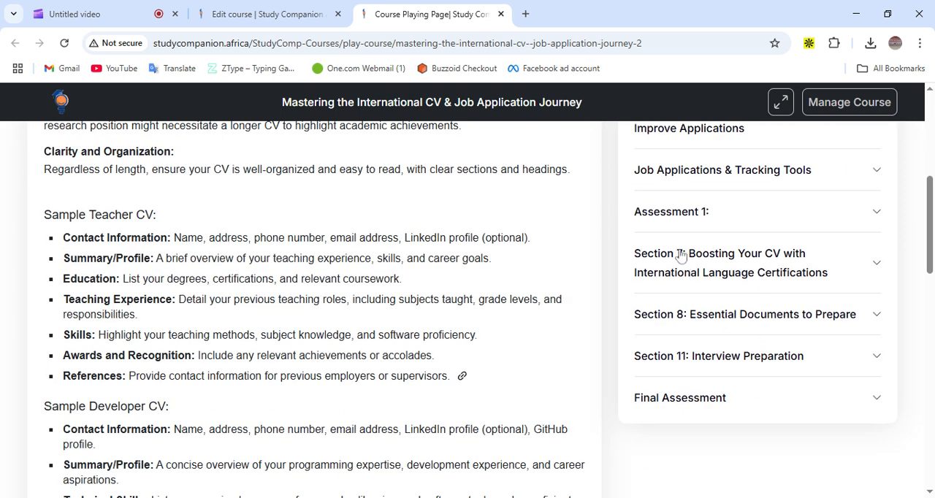
left_click(677, 213)
scroll(672, 216, "up", 1)
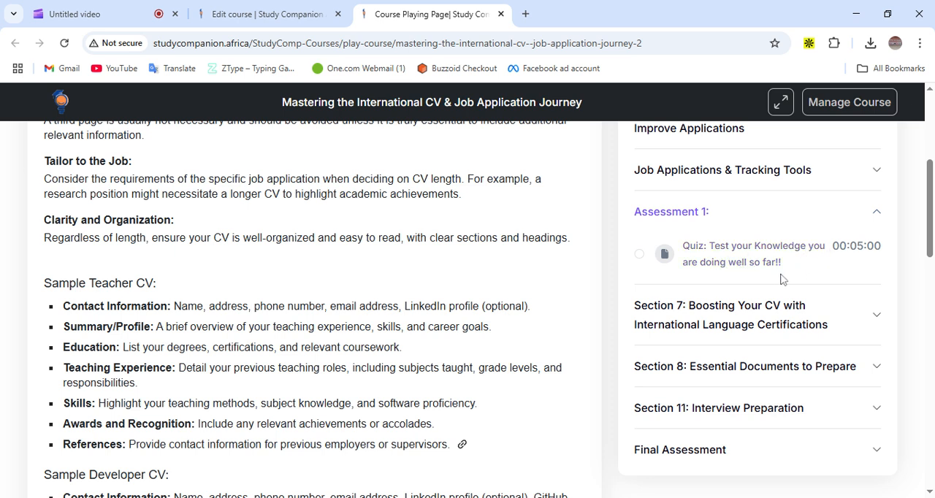
scroll(782, 276, "down", 2)
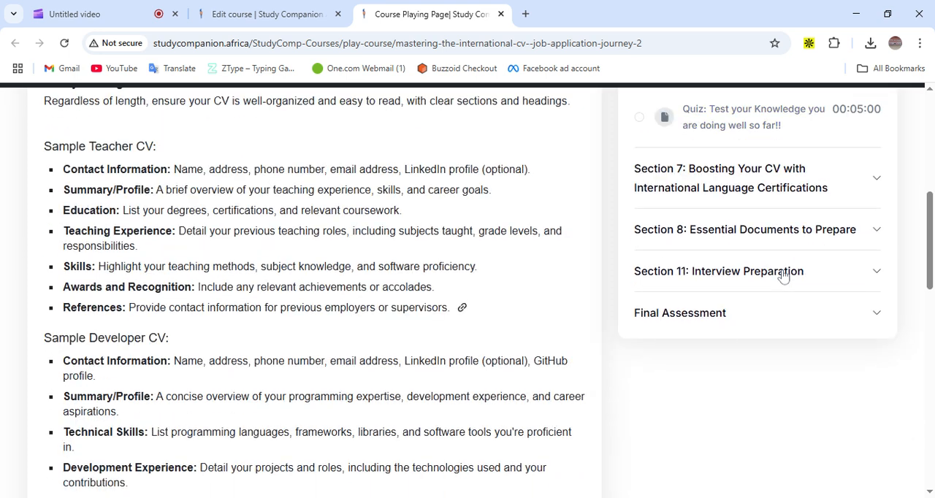
scroll(746, 225, "up", 1)
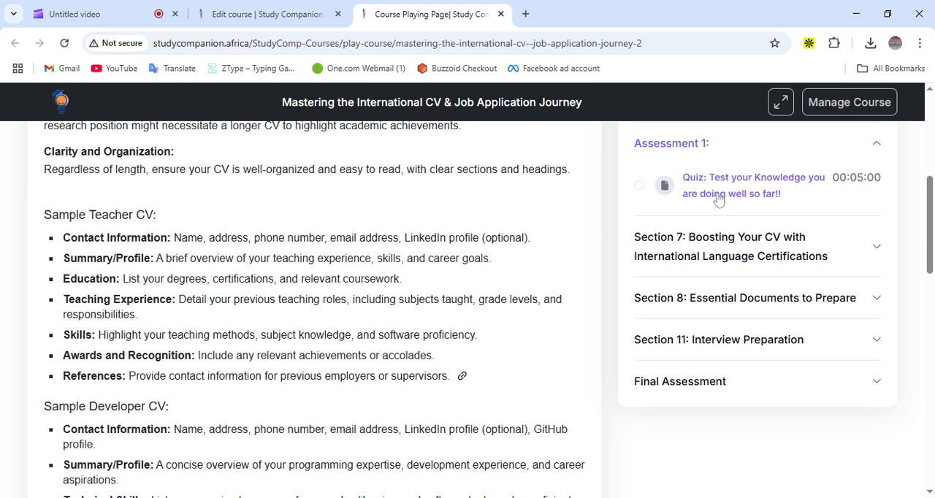
scroll(733, 225, "down", 1)
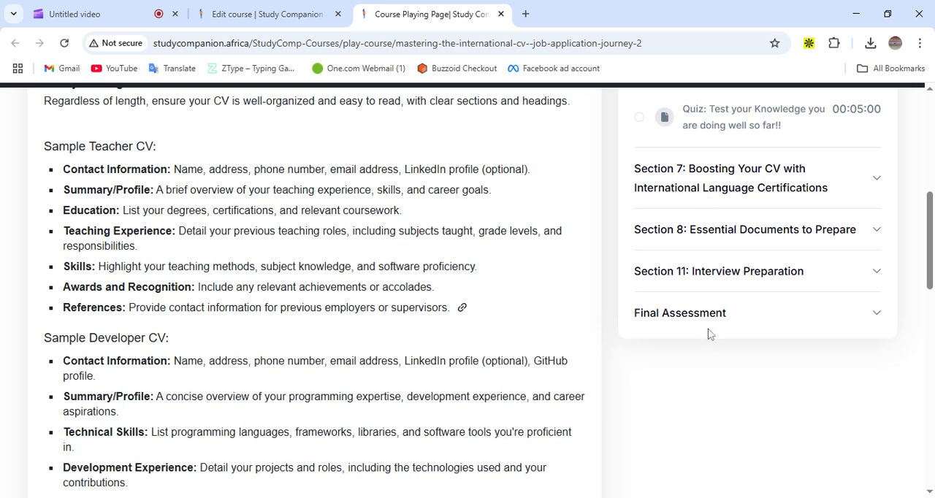
scroll(717, 328, "up", 6)
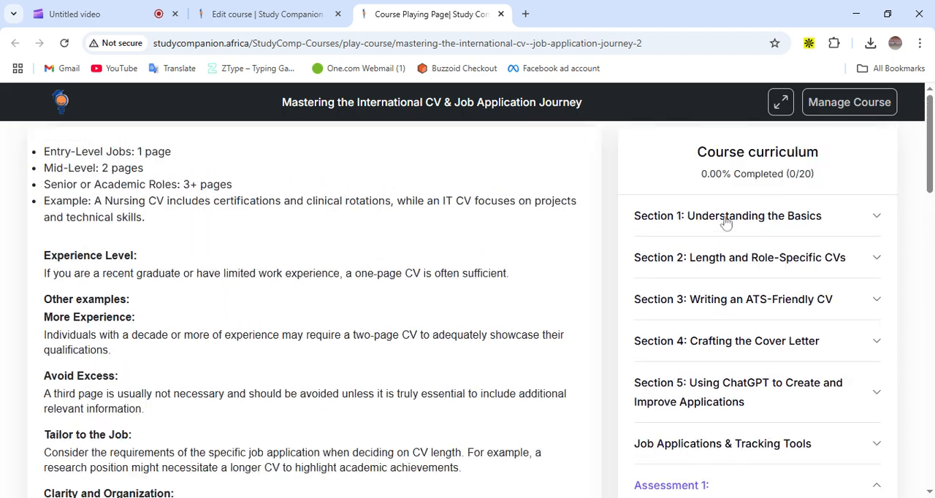
scroll(322, 401, "down", 9)
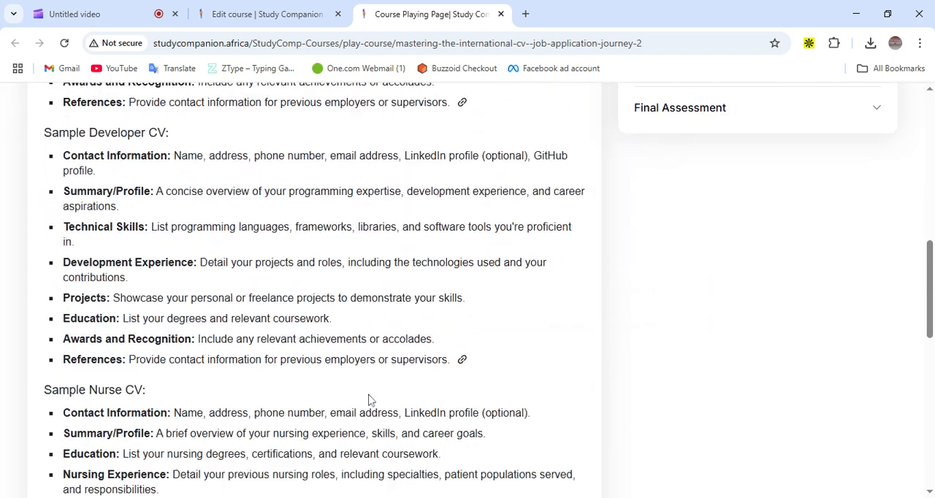
Open the lesson's Forum tab in the course player
scroll(369, 401, "down", 10)
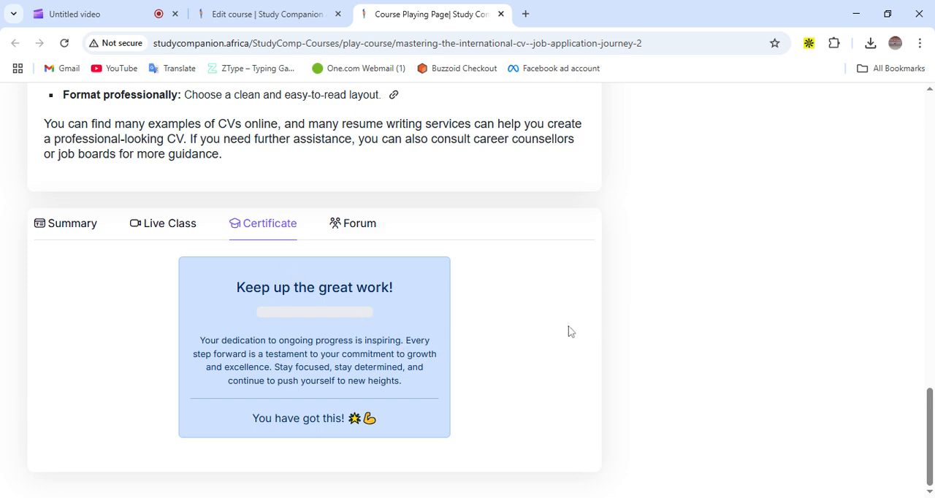
scroll(569, 331, "up", 2)
left_click(357, 365)
scroll(417, 405, "down", 1)
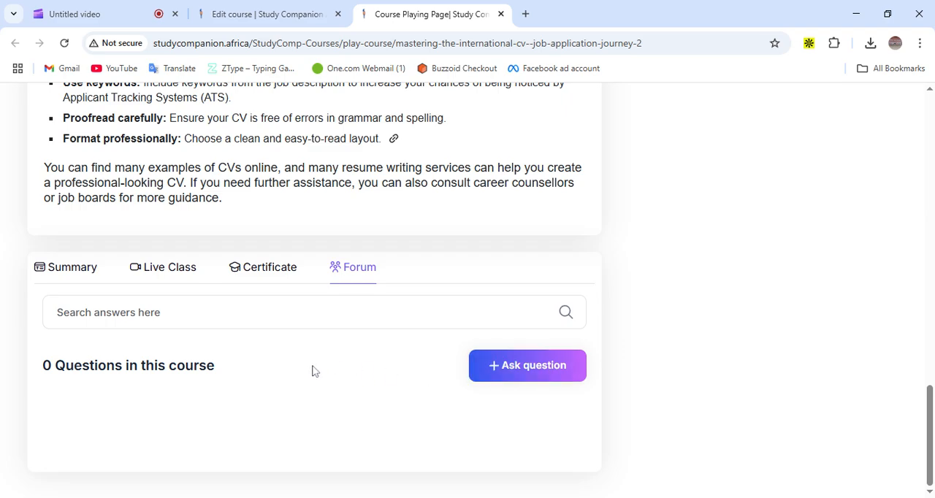
scroll(310, 372, "up", 20)
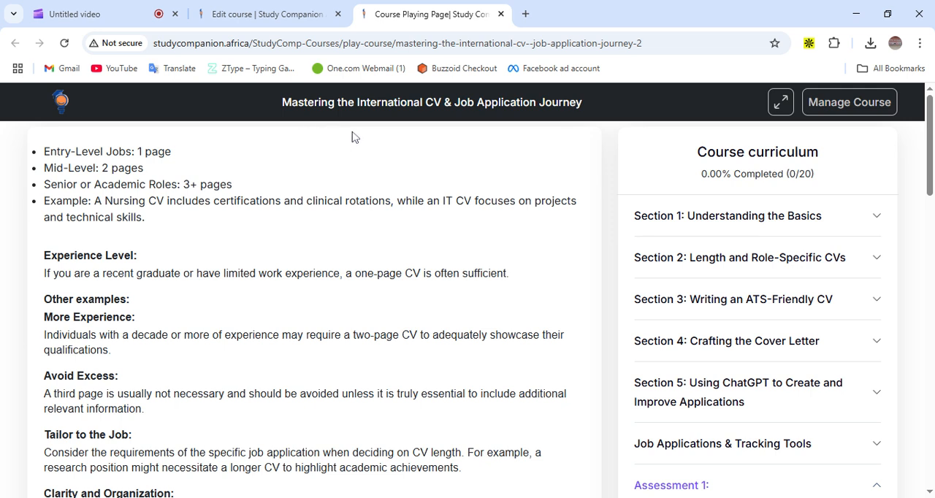
Return to the course editor and open the course's Frontend View page
left_click(321, 15)
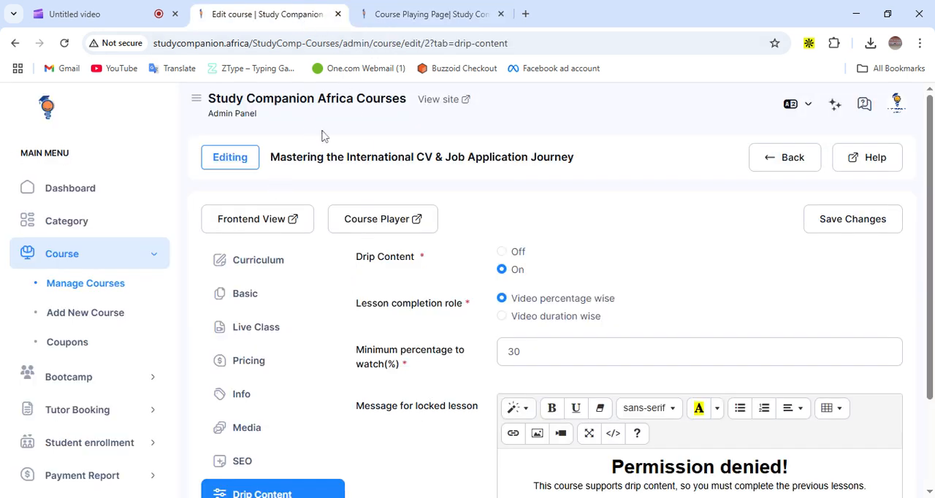
left_click(285, 223)
left_click(571, 19)
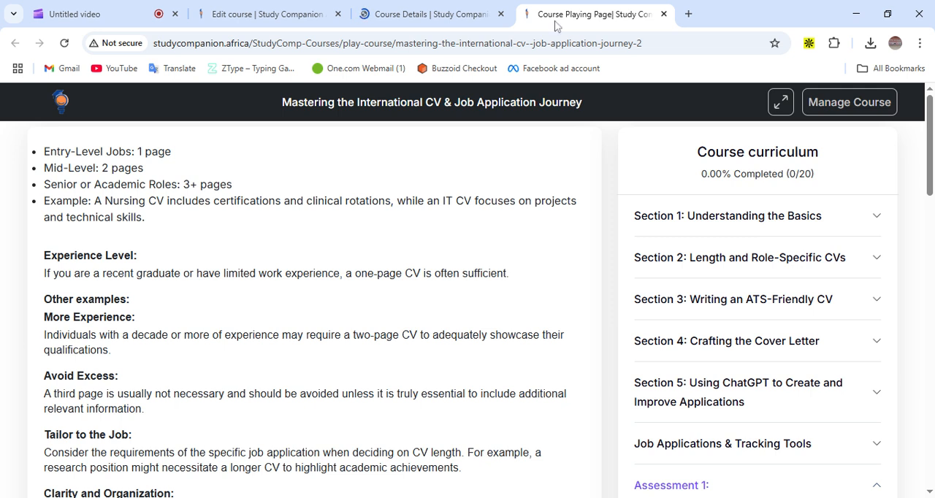
left_click(406, 16)
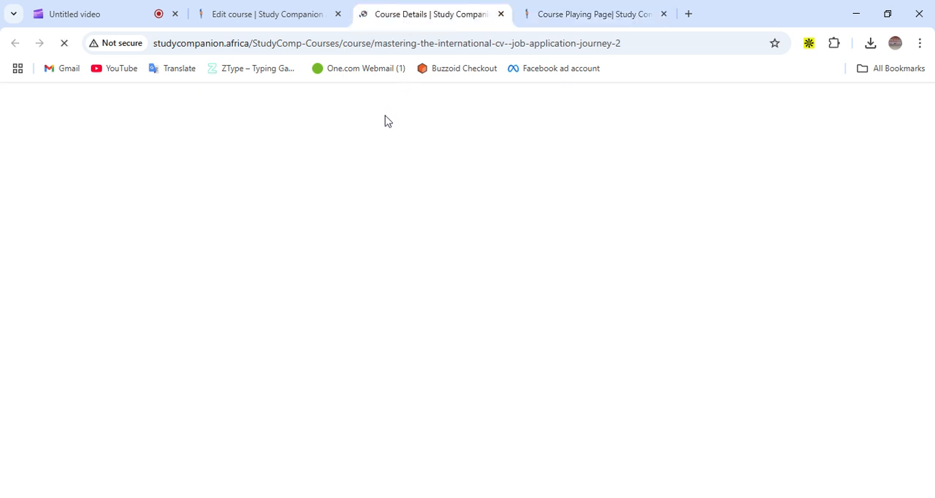
left_click(290, 20)
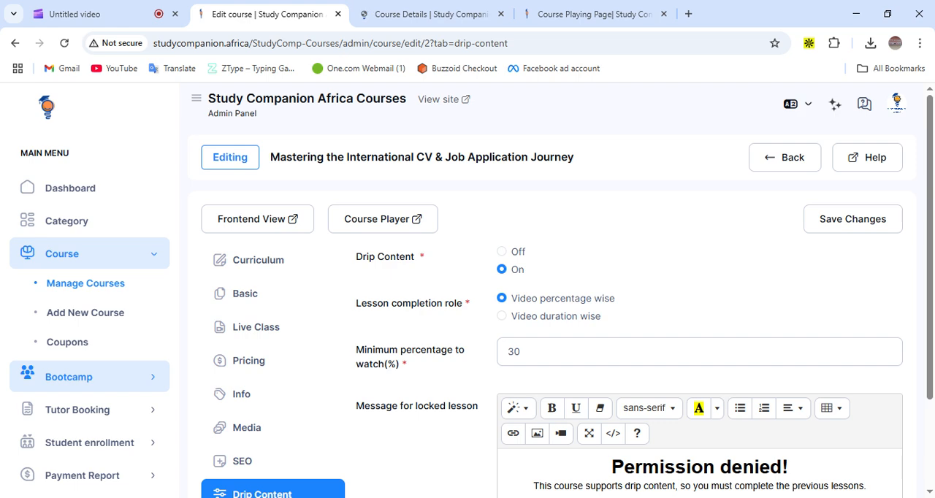
Switch between the course details page, editor and player tabs, ending on the Clipchamp video tab
left_click(426, 15)
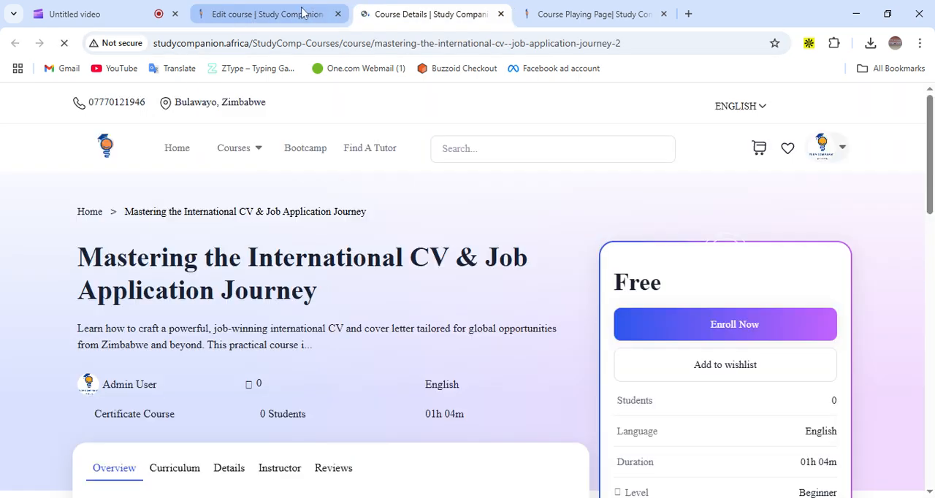
left_click(303, 15)
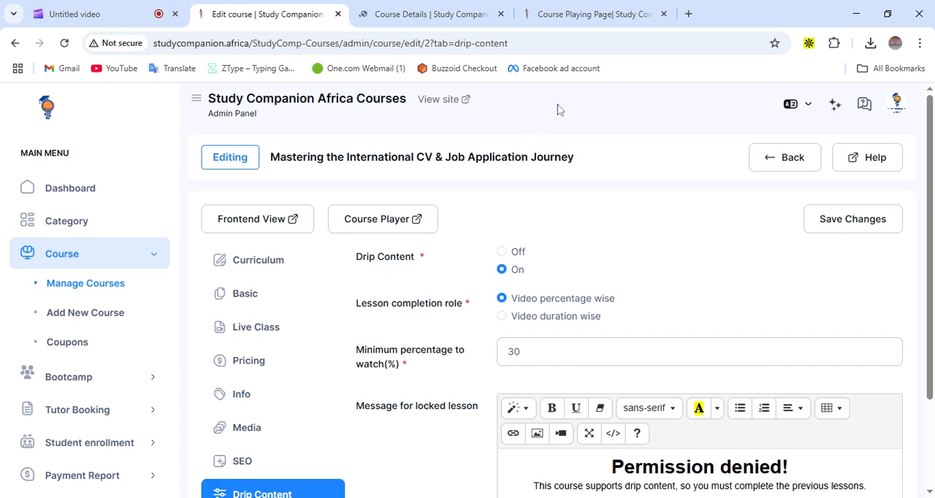
left_click(434, 25)
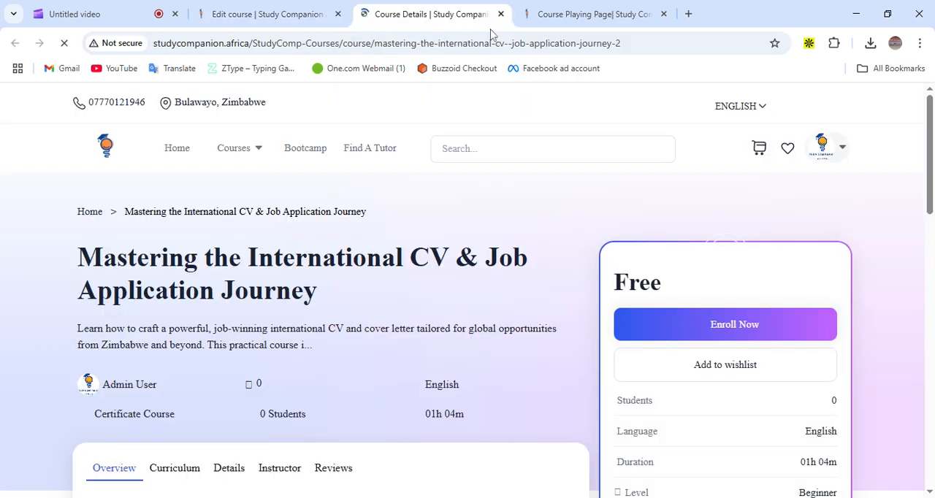
left_click(596, 16)
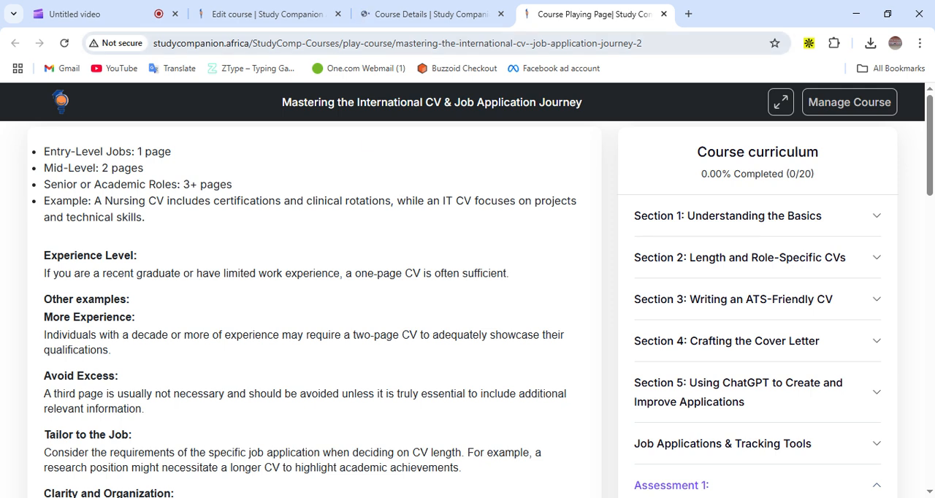
left_click(121, 15)
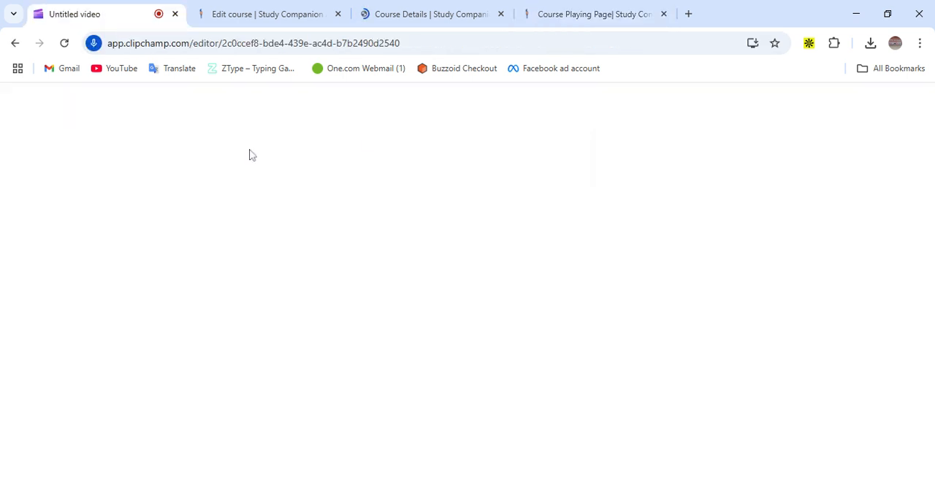